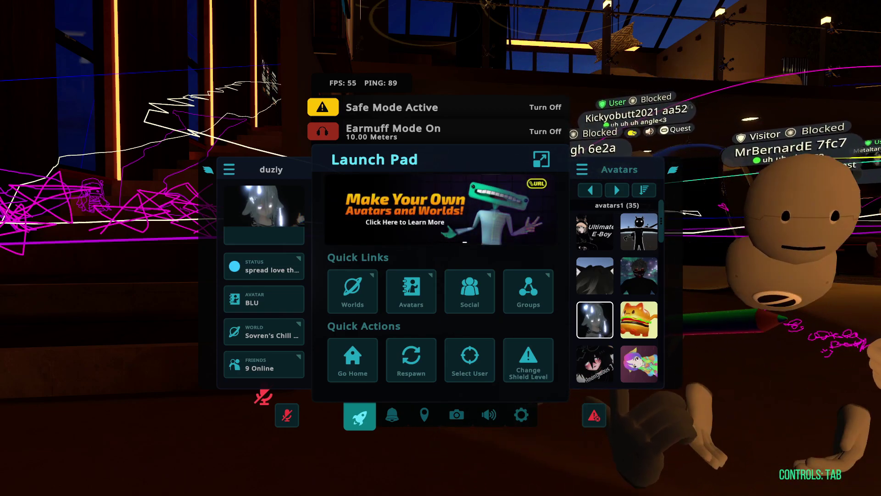
- Close VRChat's quick menu and bring the VRCOSC 2023.516.0 window in front of the game
{"action": "key", "text": "Escape"}
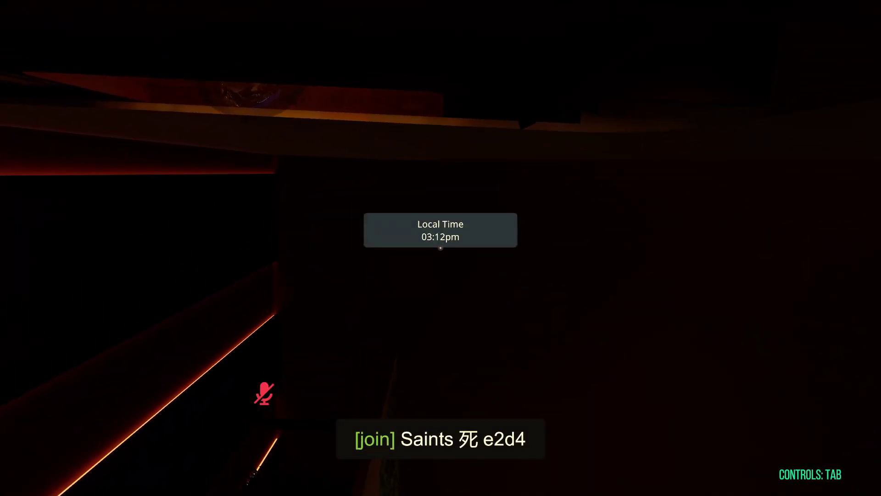
{"action": "key", "text": "super"}
{"action": "key", "text": "super"}
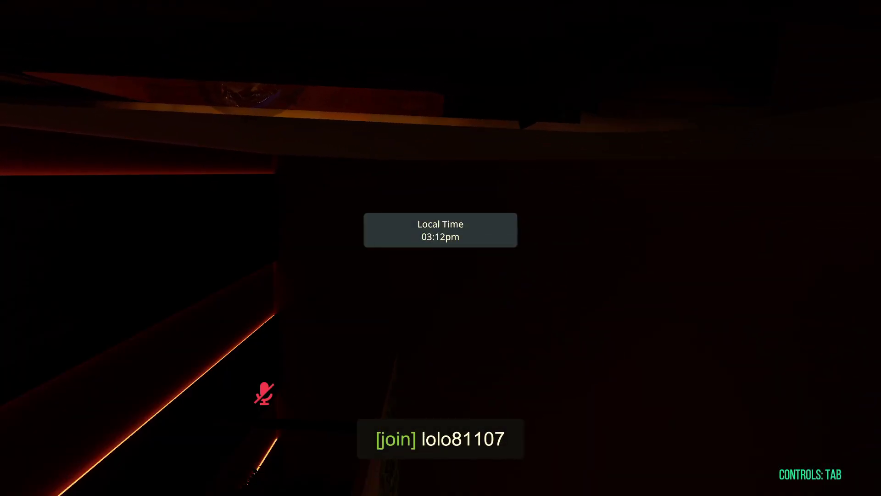
{"action": "key", "text": "alt+Tab"}
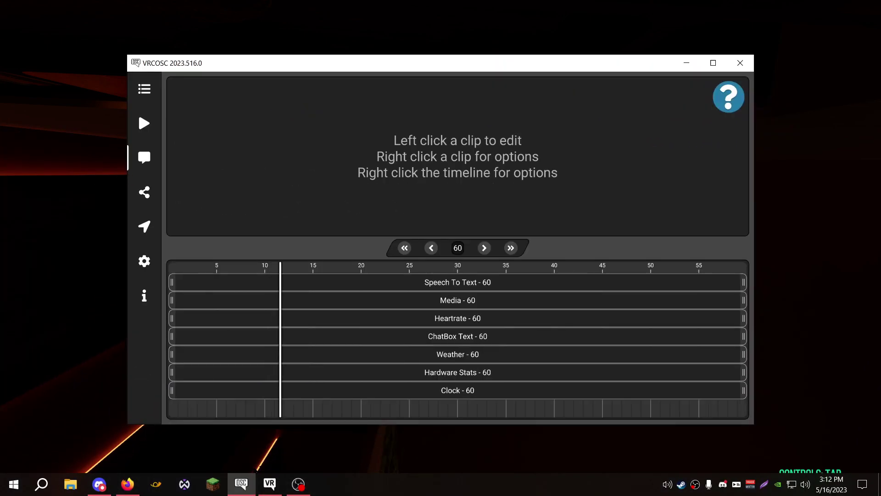
- Switch to the browser and scroll through the VRCOSC repository README
{"action": "left_click", "coordinate": [298, 484]}
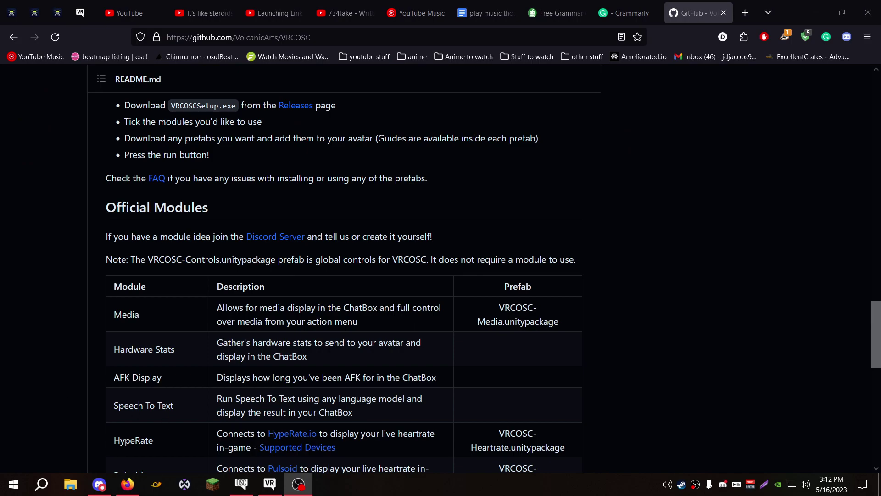
{"action": "scroll", "coordinate": [578, 233], "scroll_direction": "up", "scroll_amount": 15}
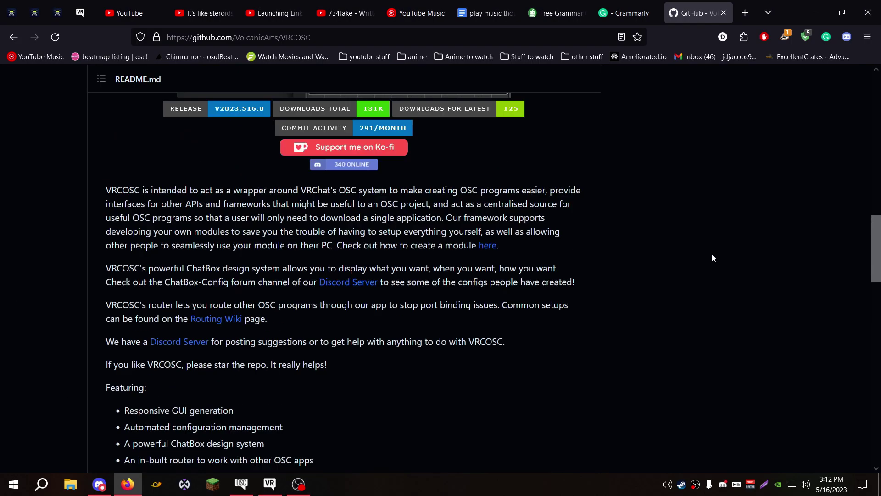
{"action": "scroll", "coordinate": [349, 349], "scroll_direction": "down", "scroll_amount": 6}
{"action": "scroll", "coordinate": [340, 354], "scroll_direction": "down", "scroll_amount": 8}
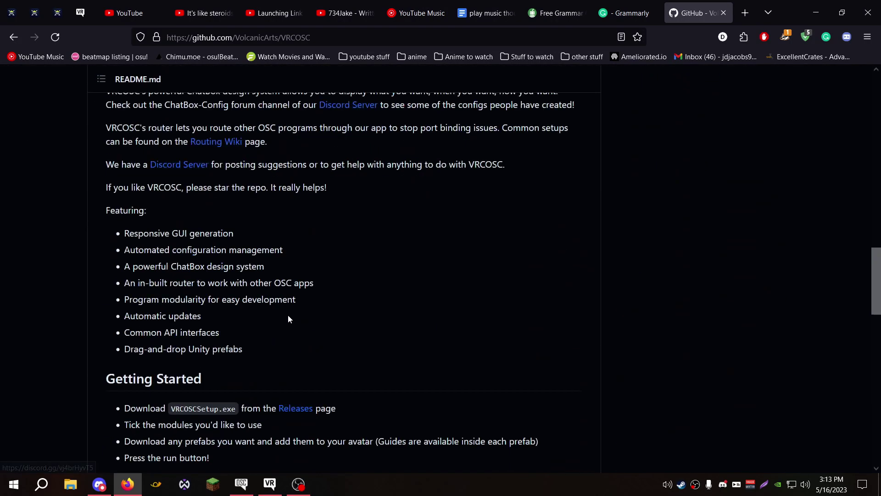
{"action": "scroll", "coordinate": [289, 319], "scroll_direction": "up", "scroll_amount": 15}
{"action": "scroll", "coordinate": [459, 378], "scroll_direction": "down", "scroll_amount": 1}
{"action": "scroll", "coordinate": [481, 382], "scroll_direction": "down", "scroll_amount": 4}
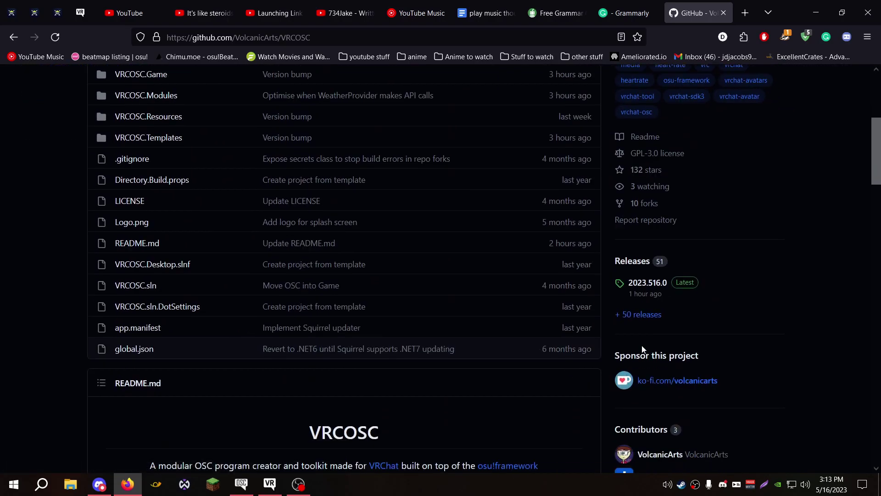
- Open the VRCOSC 2023.516.0 release, review its assets, and return to the page top
{"action": "left_click", "coordinate": [641, 285]}
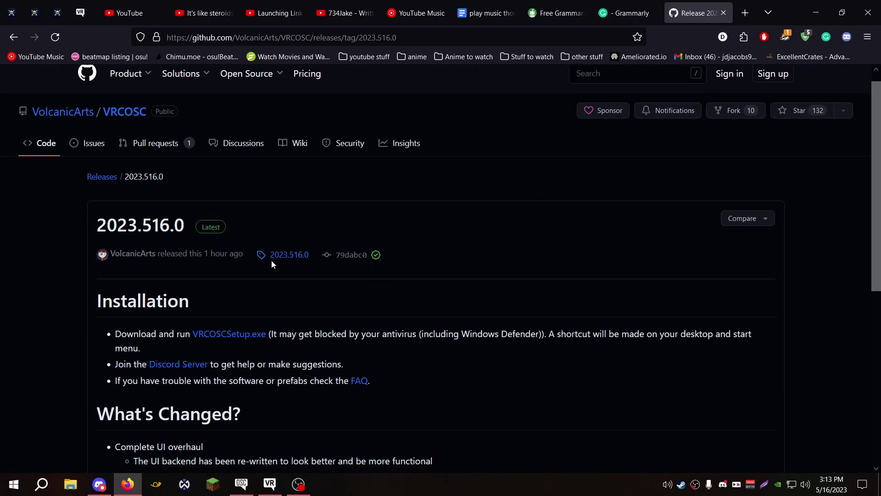
{"action": "scroll", "coordinate": [271, 260], "scroll_direction": "down", "scroll_amount": 8}
{"action": "scroll", "coordinate": [226, 328], "scroll_direction": "down", "scroll_amount": 3}
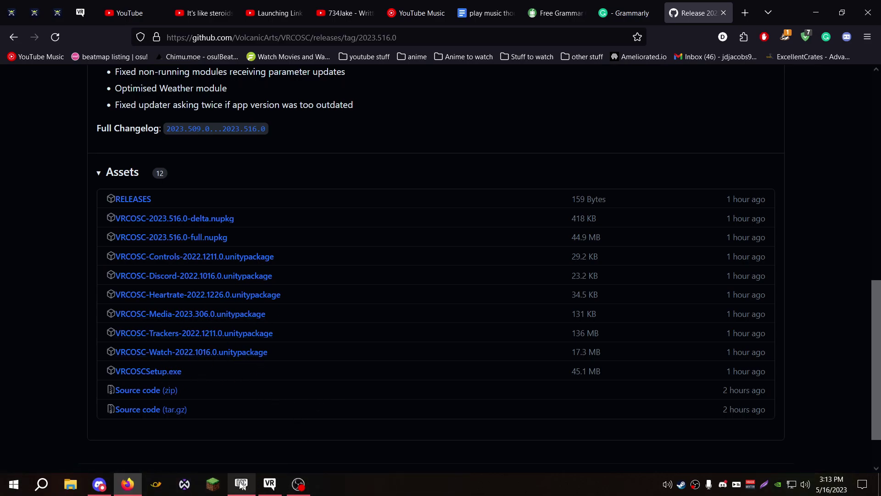
{"action": "key", "text": "Home"}
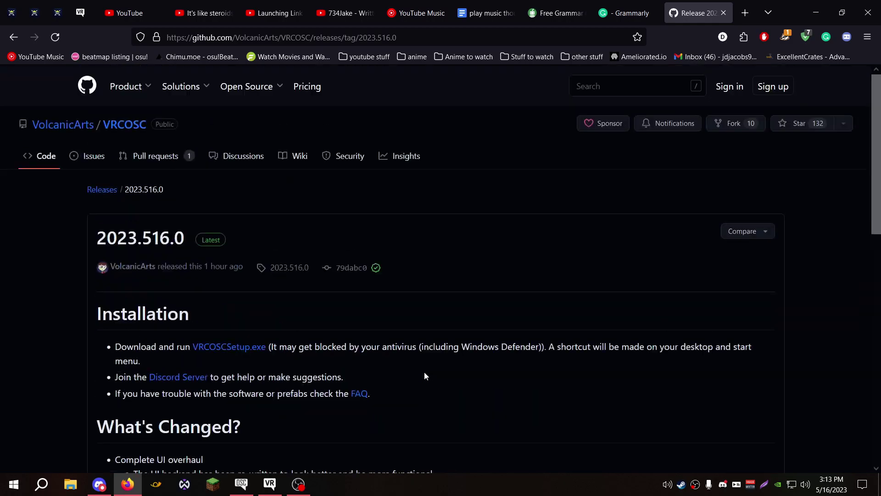
{"action": "left_click", "coordinate": [606, 5]}
{"action": "left_click", "coordinate": [557, 6]}
{"action": "left_click", "coordinate": [691, 5]}
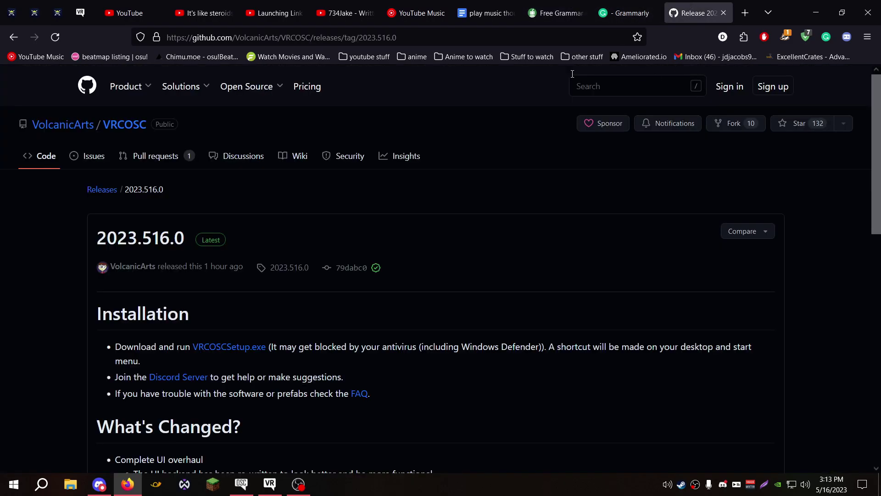
- Close the QuillBot and Grammarly tabs and return to the Google Docs notes
{"action": "left_click", "coordinate": [551, 7]}
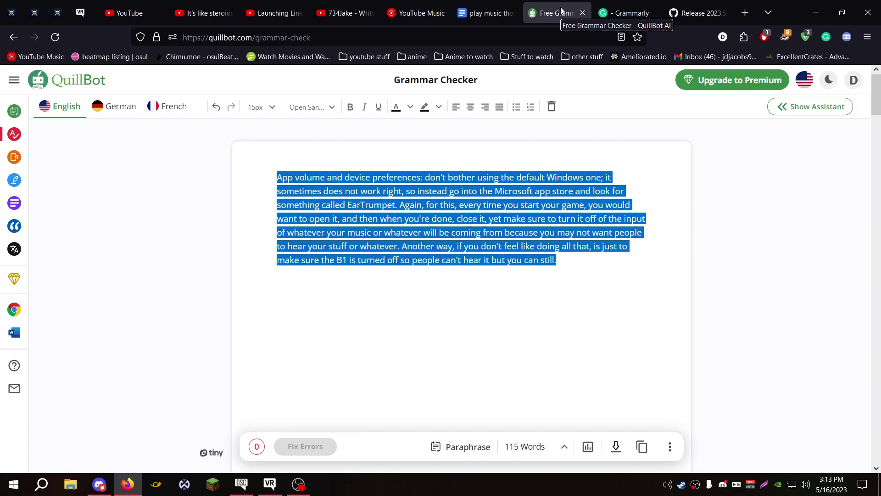
{"action": "left_click", "coordinate": [486, 13]}
{"action": "left_click", "coordinate": [555, 13]}
{"action": "left_click", "coordinate": [697, 13]}
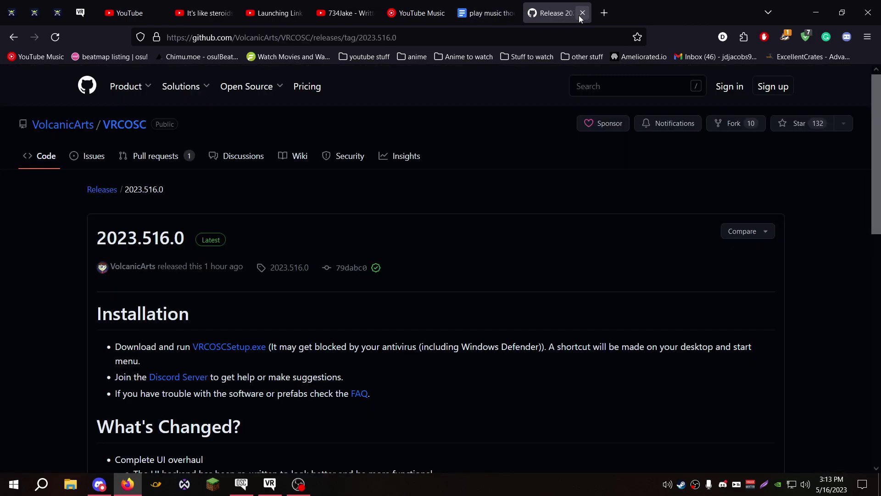
{"action": "left_click", "coordinate": [487, 13]}
{"action": "left_click", "coordinate": [582, 13]}
{"action": "left_click", "coordinate": [583, 13]}
- Open the notes' YouTube tutorial link in a new tab, then bring up Voicemeeter Banana
{"action": "left_click", "coordinate": [418, 266]}
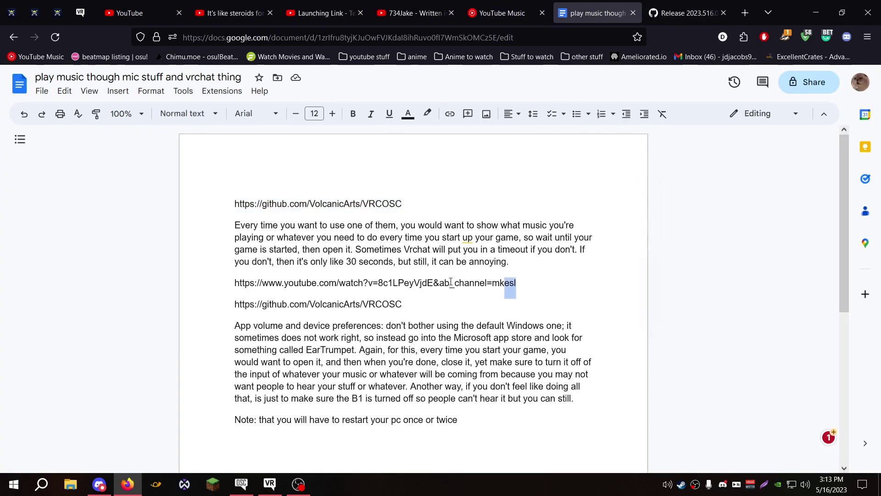
{"action": "left_click_drag", "start_coordinate": [451, 282], "coordinate": [180, 289]}
{"action": "key", "text": "ctrl+c"}
{"action": "left_click", "coordinate": [744, 13]}
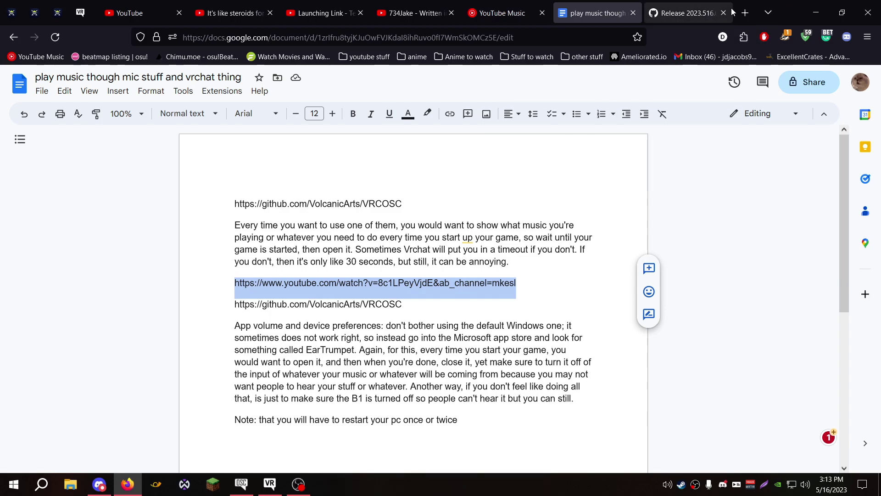
{"action": "key", "text": "ctrl+v"}
{"action": "key", "text": "Return"}
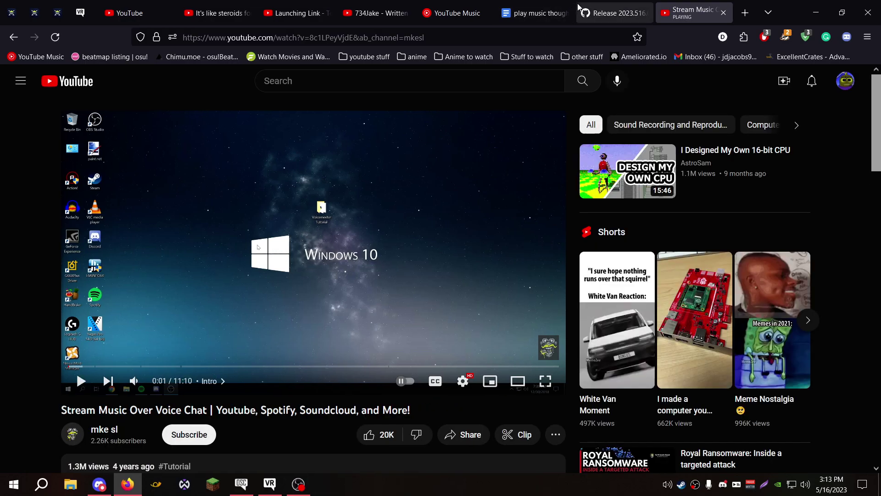
{"action": "left_click", "coordinate": [525, 4]}
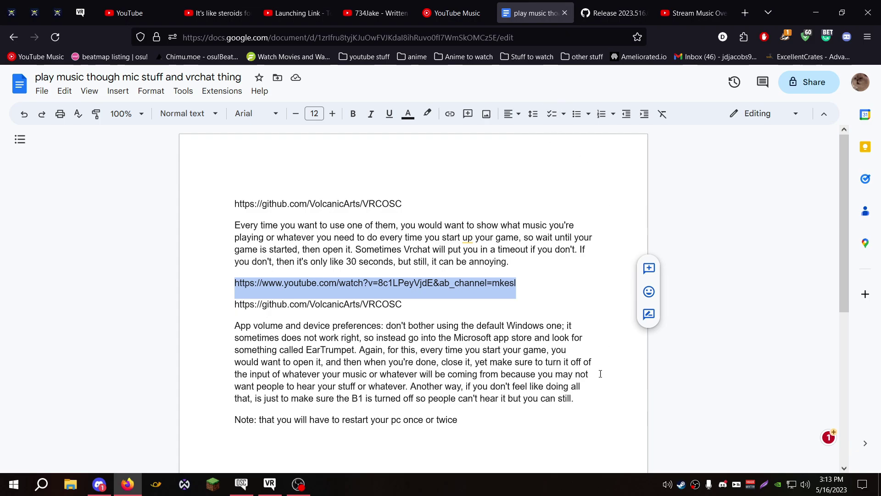
{"action": "left_click", "coordinate": [750, 482]}
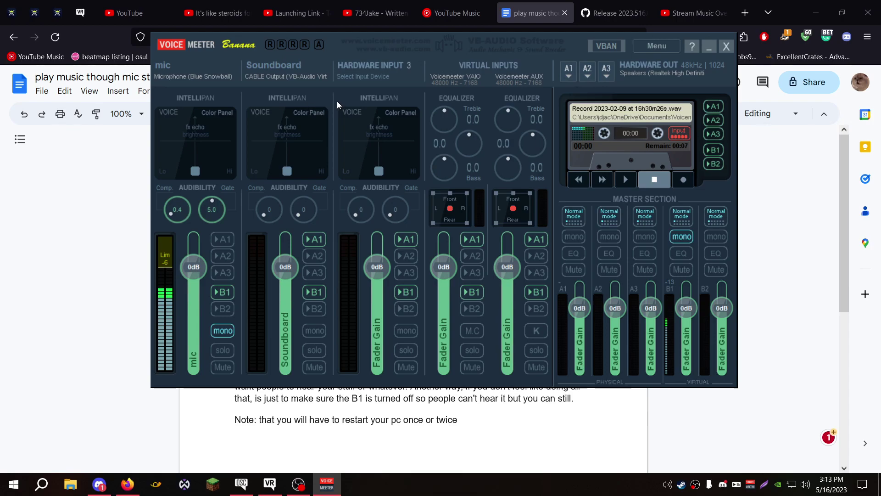
- Search Google in a new tab for 'cable audio input', accepting the suggested correction
{"action": "left_click", "coordinate": [746, 14]}
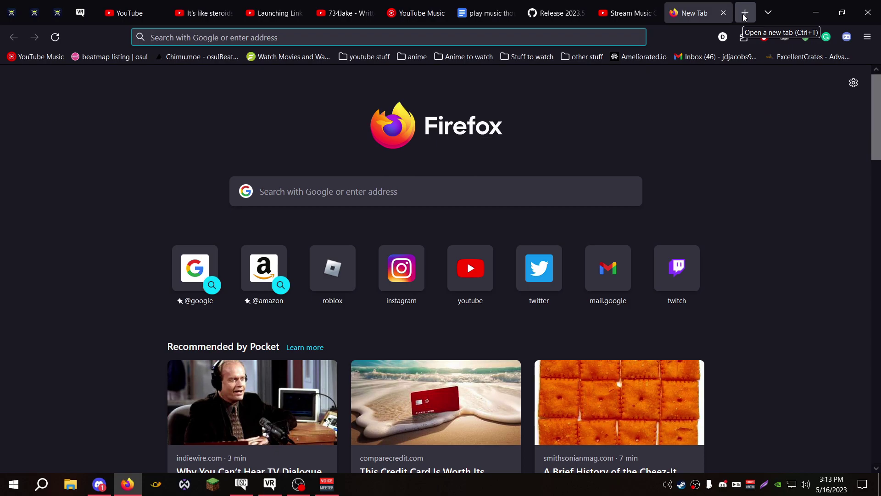
{"action": "type", "text": "cable audio"}
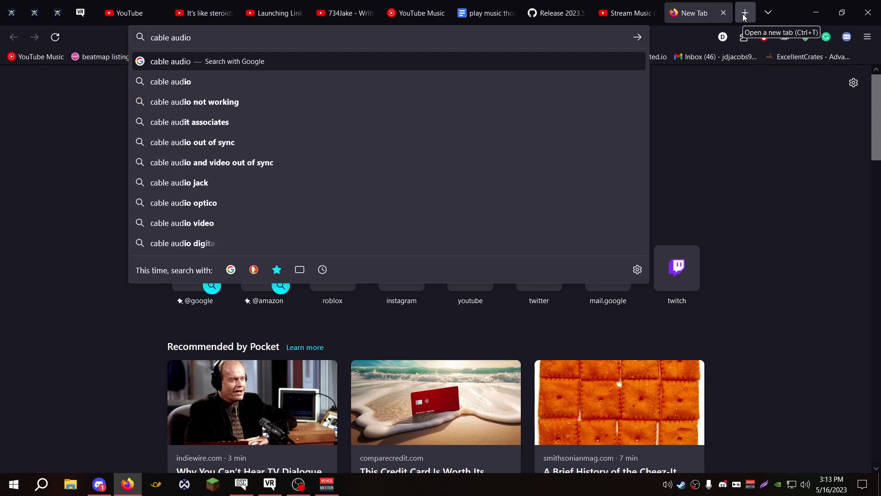
{"action": "key", "text": "Return"}
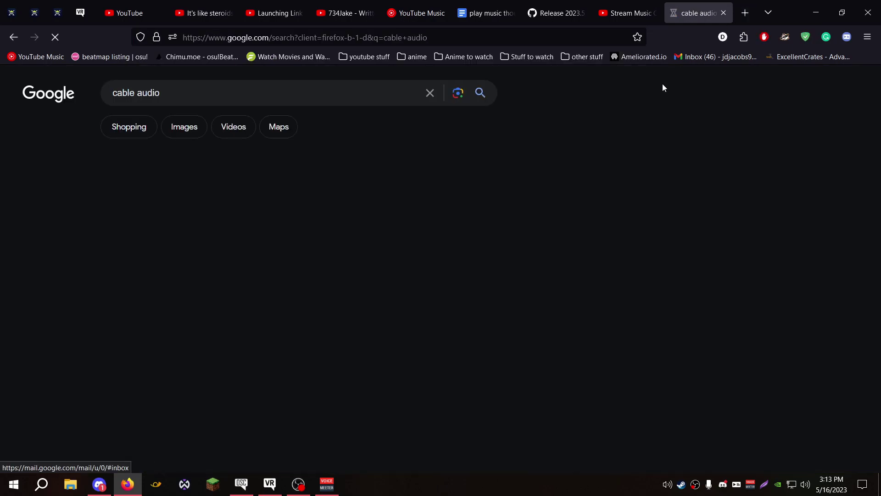
{"action": "type", "text": "impute"}
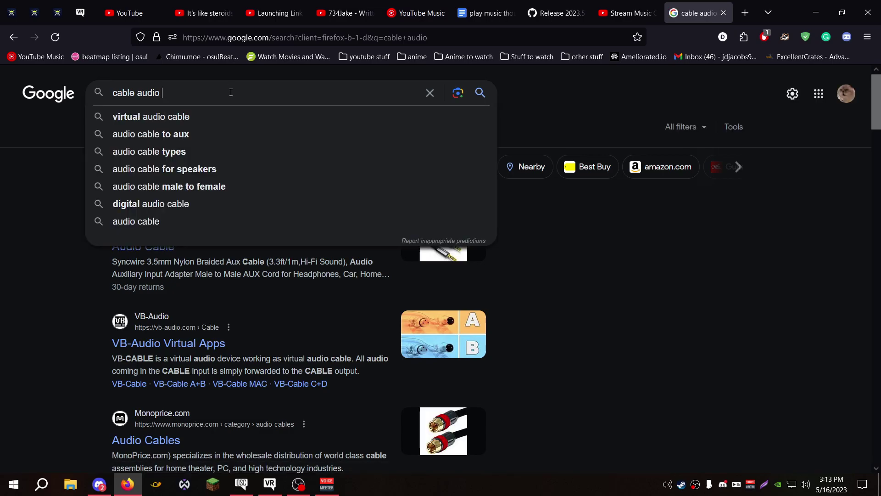
{"action": "key", "text": "Return"}
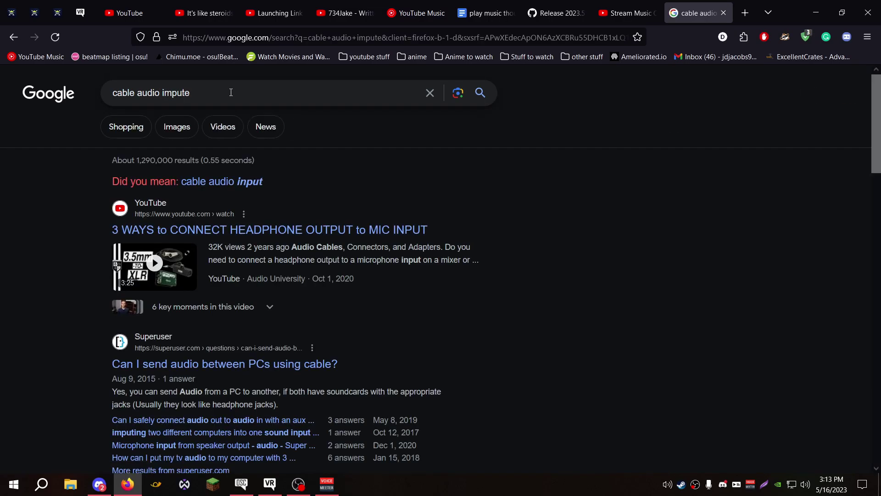
{"action": "left_click", "coordinate": [278, 183]}
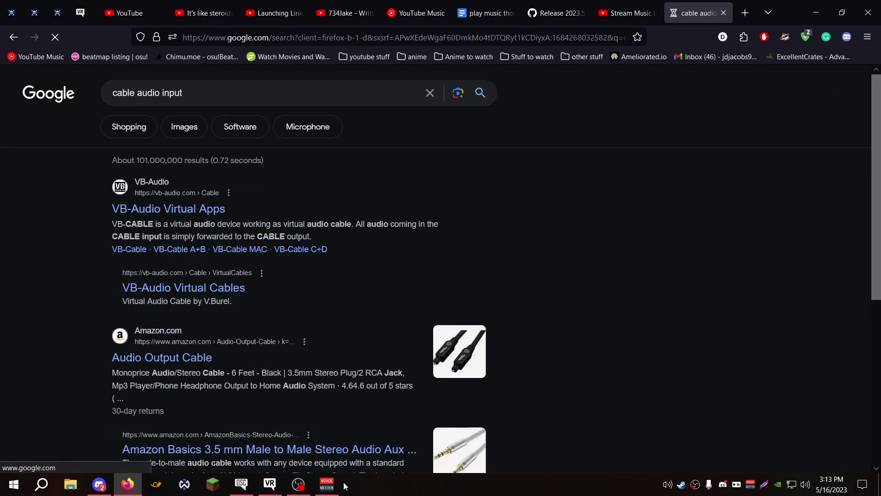
- Move the Voicemeeter Banana window lower and right, keeping the browser in front
{"action": "left_click", "coordinate": [330, 481]}
{"action": "left_click_drag", "start_coordinate": [285, 43], "coordinate": [360, 86]}
{"action": "left_click", "coordinate": [54, 232]}
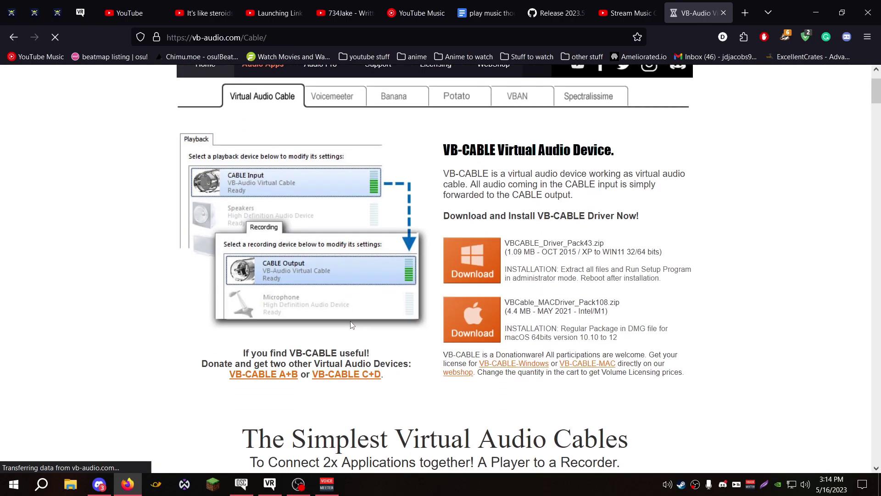
- Download the Windows VB-CABLE driver pack, then search 'voice metter banana' in a new tab
{"action": "left_click", "coordinate": [489, 266]}
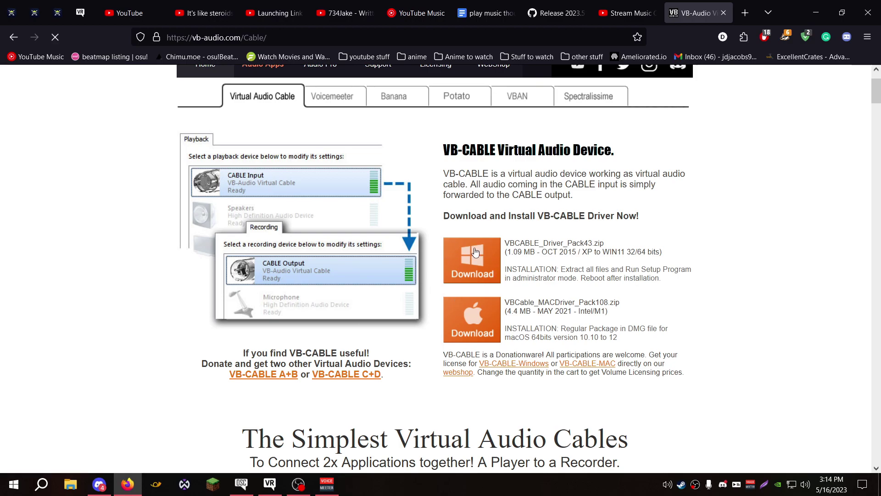
{"action": "left_click", "coordinate": [337, 490]}
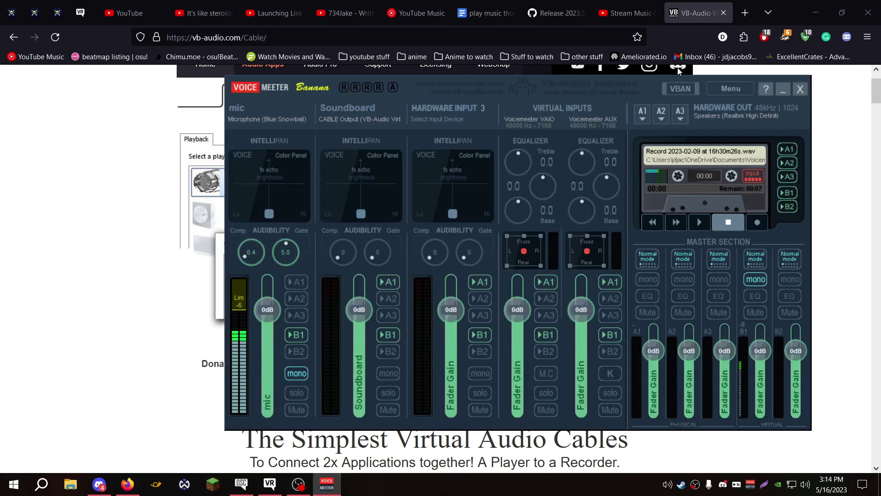
{"action": "left_click", "coordinate": [742, 20]}
{"action": "left_click", "coordinate": [743, 22]}
{"action": "type", "text": "voice "}
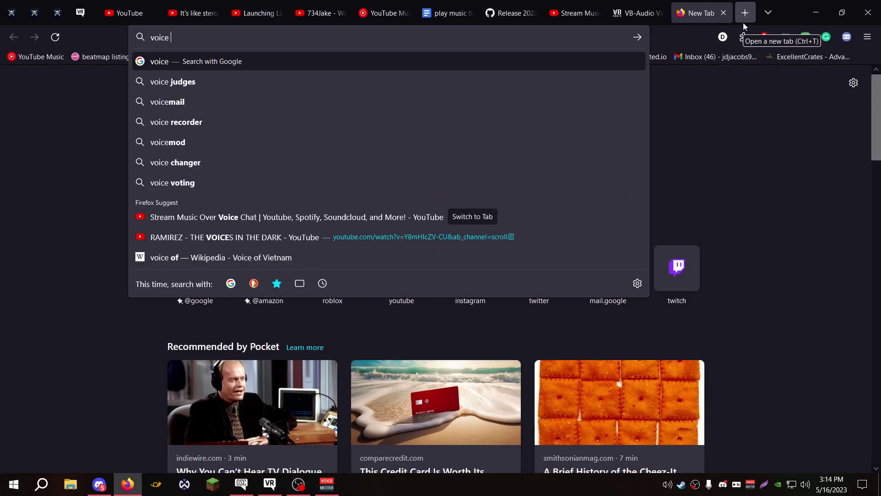
{"action": "type", "text": "metter ban"}
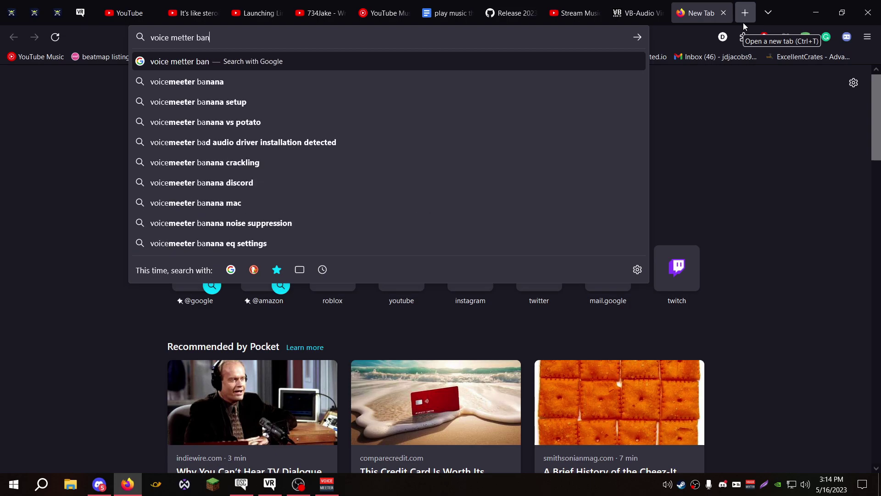
{"action": "type", "text": "ana"}
{"action": "key", "text": "Return"}
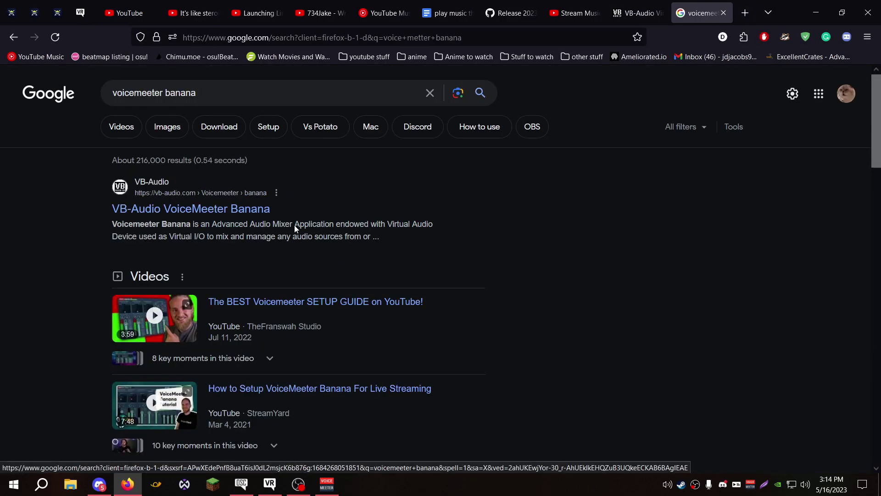
- Open the VB-Audio VoiceMeeter Banana page and scroll through its downloads
{"action": "left_click", "coordinate": [236, 210]}
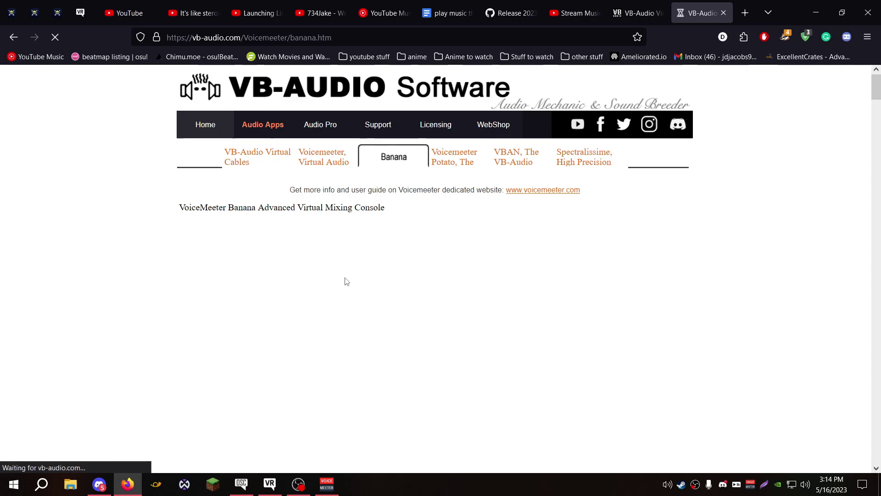
{"action": "scroll", "coordinate": [355, 347], "scroll_direction": "down", "scroll_amount": 8}
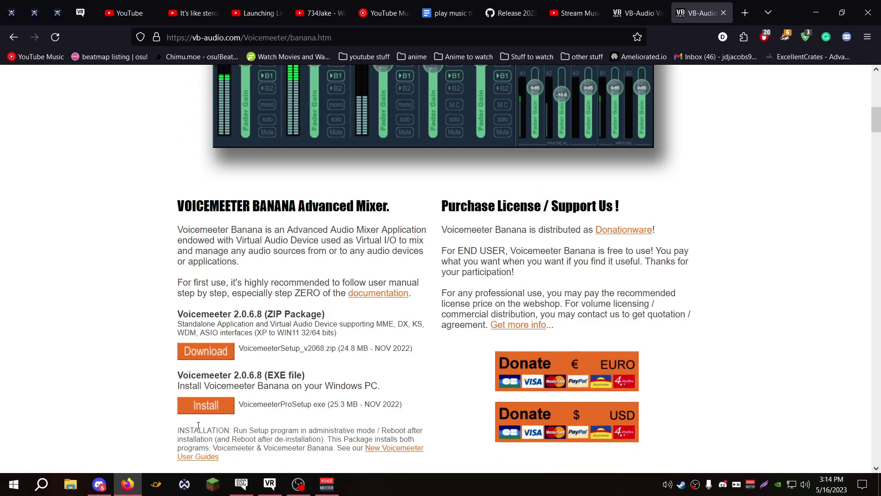
{"action": "scroll", "coordinate": [195, 397], "scroll_direction": "down", "scroll_amount": 4}
{"action": "scroll", "coordinate": [284, 383], "scroll_direction": "up", "scroll_amount": 12}
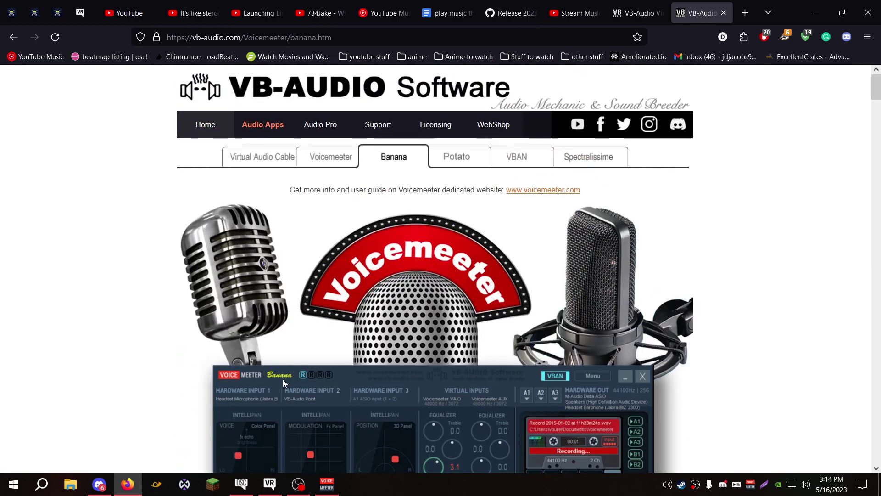
- Look over the VB-CABLE page, finishing on the Stream Music Over Voice Chat video
{"action": "left_click", "coordinate": [638, 11]}
{"action": "left_click", "coordinate": [695, 4]}
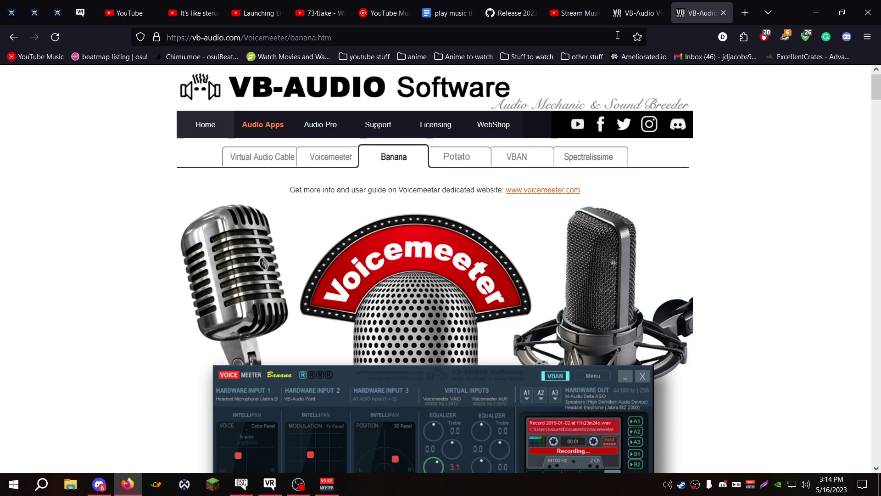
{"action": "left_click", "coordinate": [635, 4]}
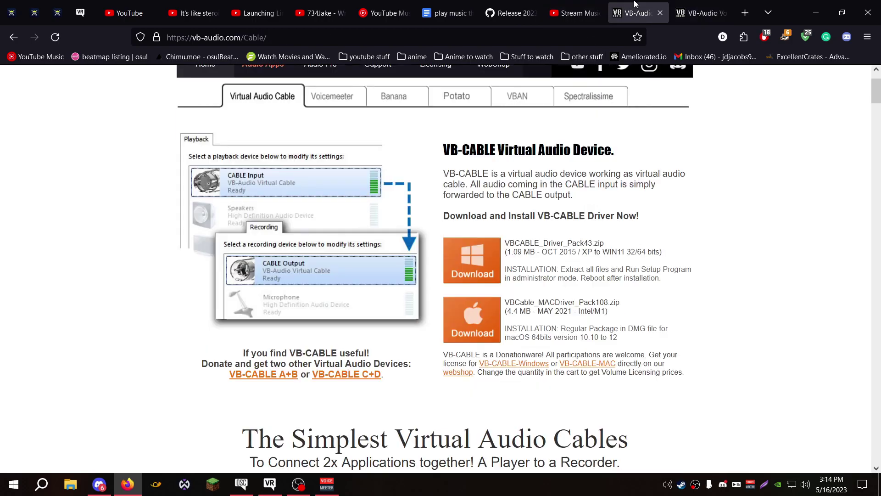
{"action": "left_click", "coordinate": [596, 5]}
{"action": "left_click", "coordinate": [666, 5]}
{"action": "left_click", "coordinate": [566, 4]}
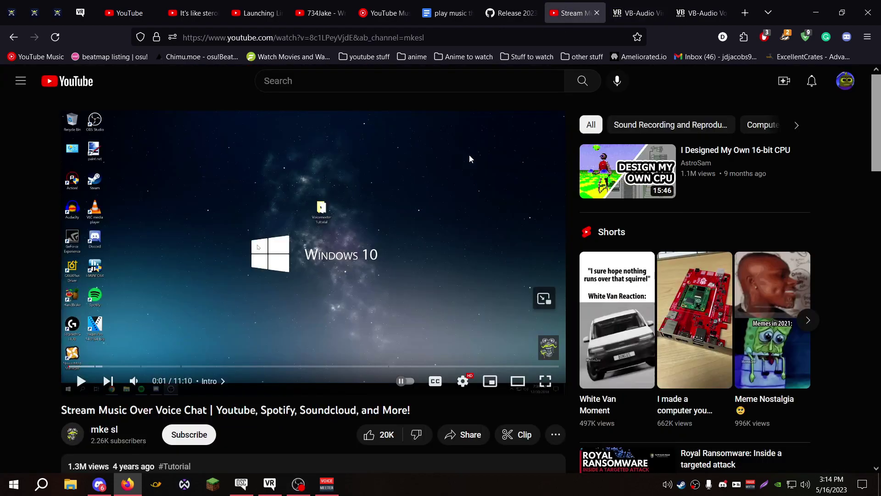
- Bring up the Voicemeeter Banana mixer, reposition it, and glance at its Menu options
{"action": "left_click", "coordinate": [338, 485]}
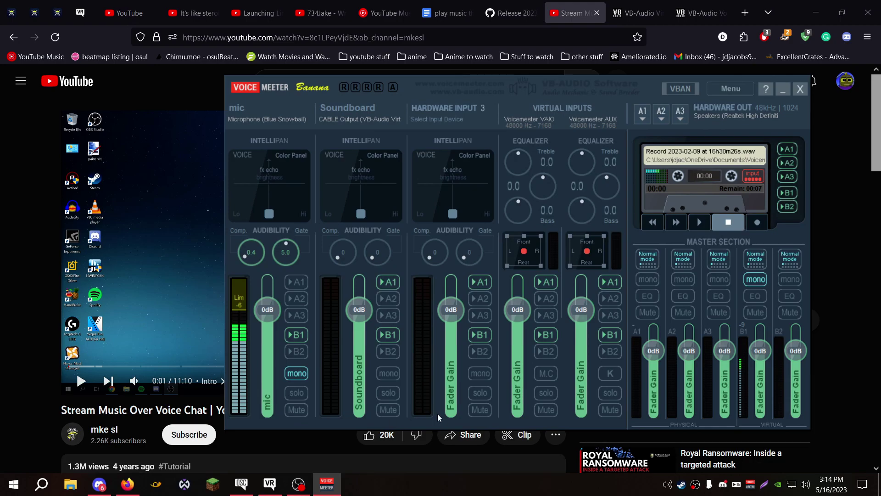
{"action": "left_click_drag", "start_coordinate": [566, 94], "coordinate": [482, 56]}
{"action": "left_click", "coordinate": [665, 51]}
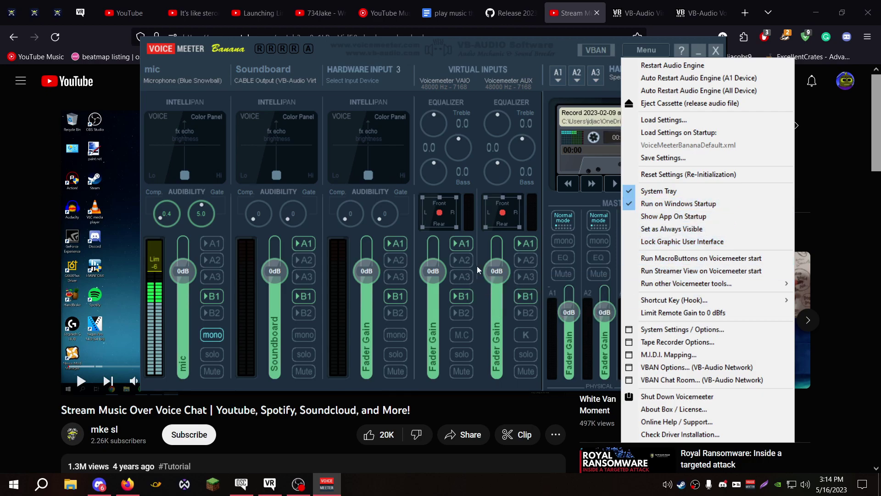
{"action": "left_click", "coordinate": [352, 51]}
{"action": "left_click_drag", "start_coordinate": [353, 51], "coordinate": [367, 70]}
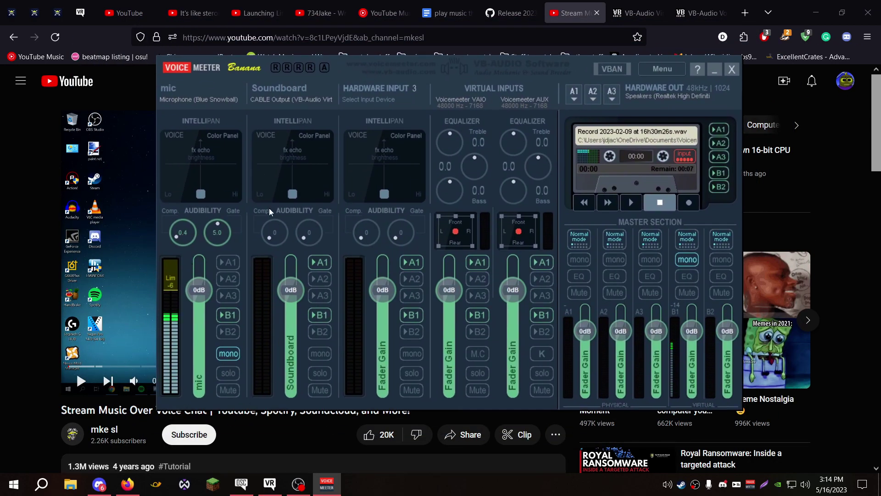
- Check the mic input's Blue Snowball device and the Soundboard input's CABLE Output device
{"action": "left_click", "coordinate": [207, 105]}
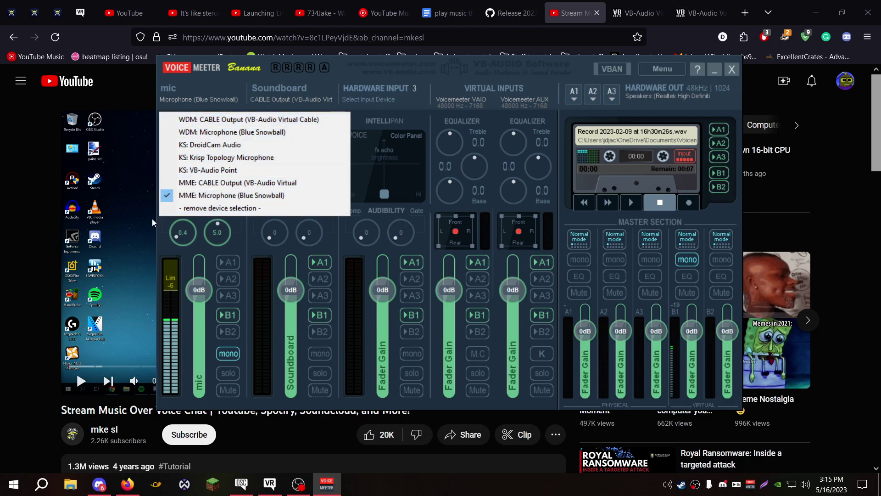
{"action": "left_click", "coordinate": [279, 94]}
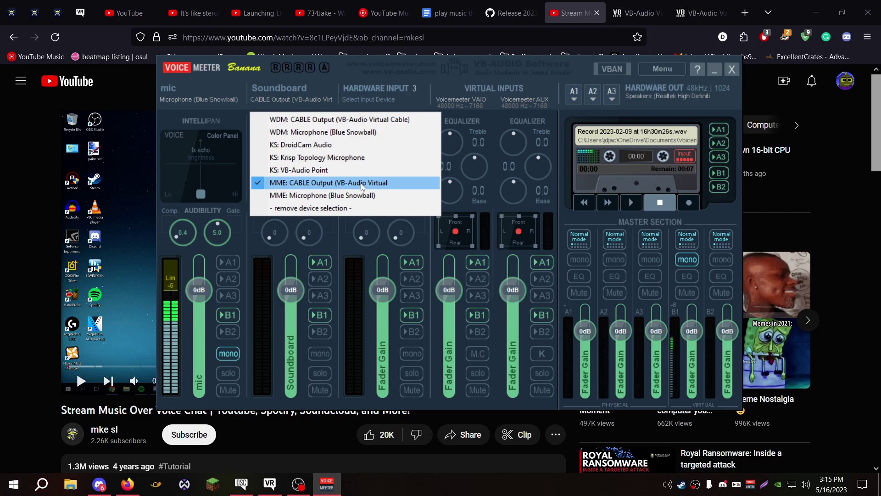
{"action": "left_click", "coordinate": [301, 200]}
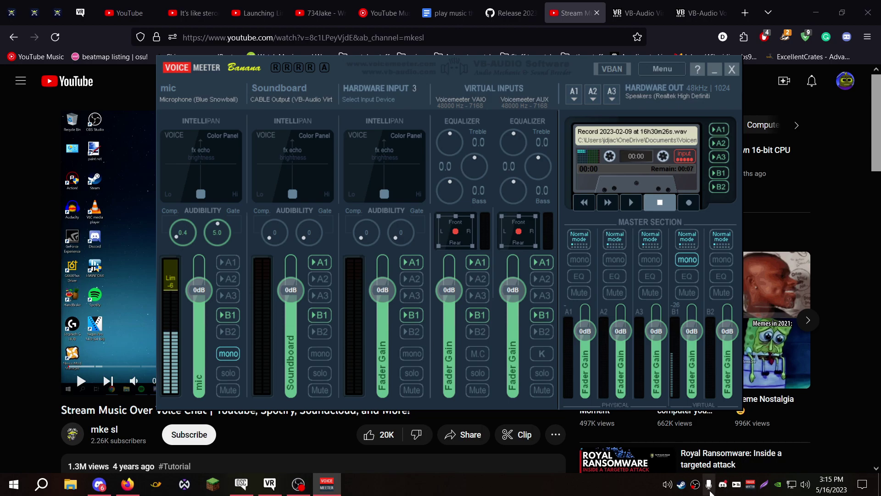
- Launch Microsoft Store by searching 'sto' in Windows search
{"action": "left_click", "coordinate": [42, 484]}
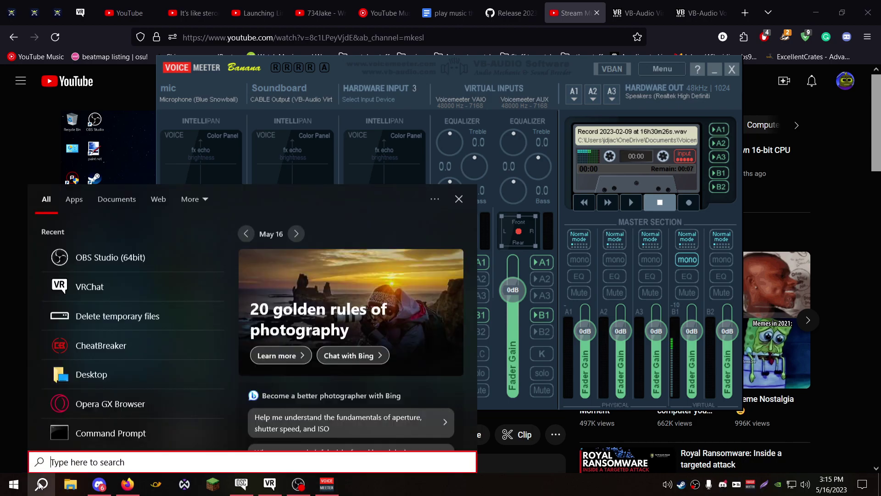
{"action": "type", "text": "sto"}
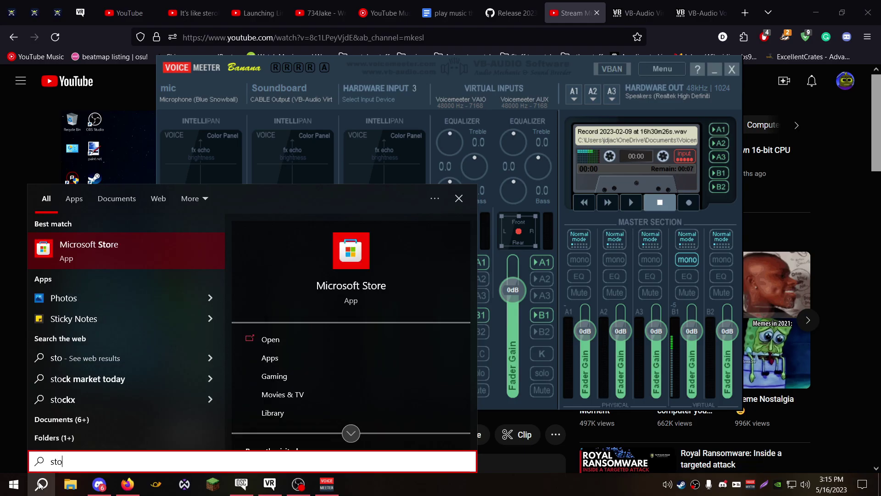
{"action": "key", "text": "Return"}
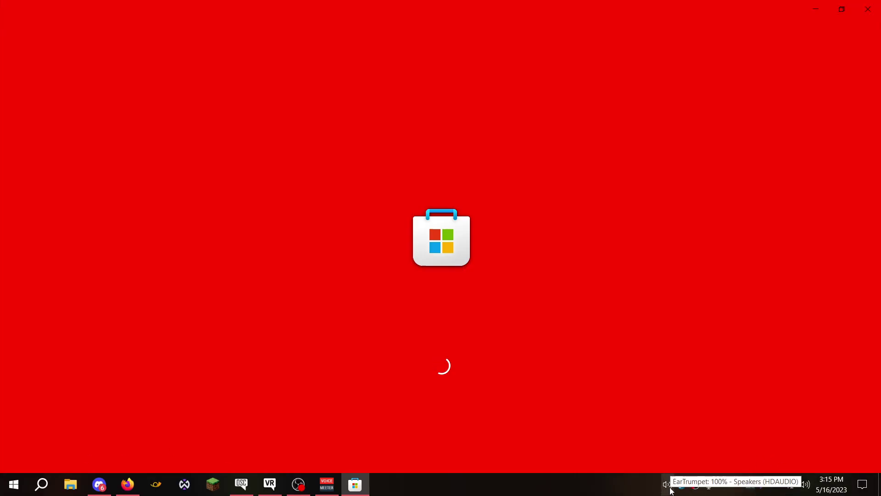
- Check in EarTrumpet that Firefox plays through CABLE Input (VB-Audio Virtual Cable)
{"action": "left_click", "coordinate": [666, 484]}
{"action": "scroll", "coordinate": [681, 353], "scroll_direction": "down", "scroll_amount": 3}
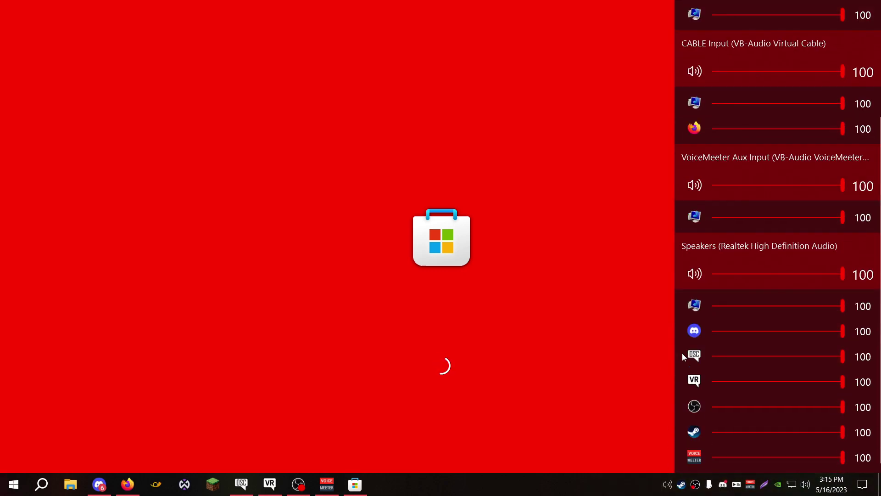
{"action": "scroll", "coordinate": [681, 358], "scroll_direction": "up", "scroll_amount": 3}
{"action": "left_click", "coordinate": [693, 274]}
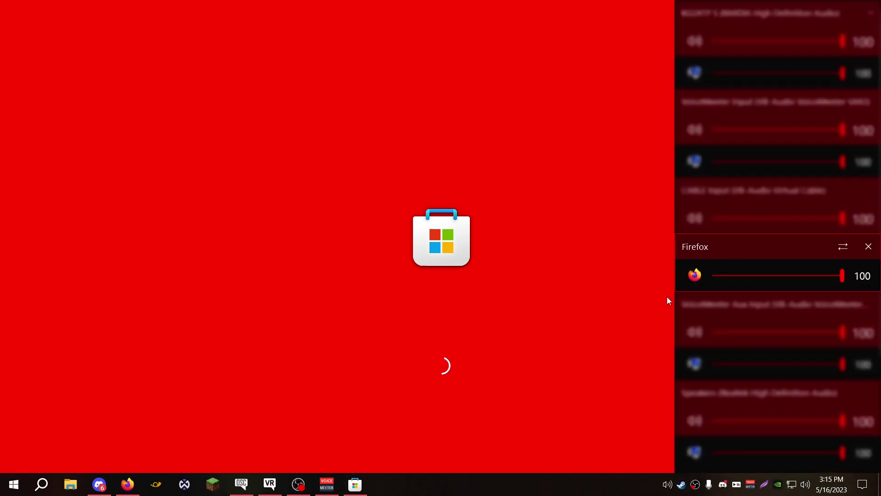
{"action": "left_click", "coordinate": [848, 250]}
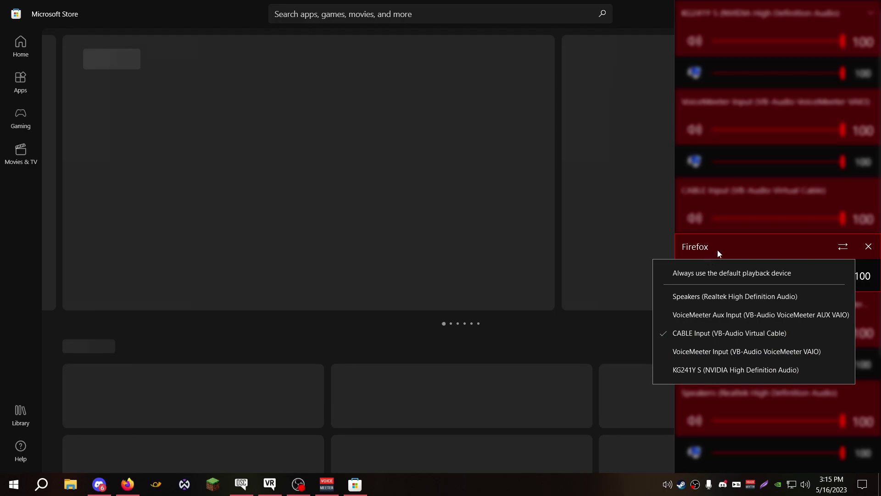
{"action": "left_click", "coordinate": [809, 254]}
{"action": "left_click", "coordinate": [718, 313]}
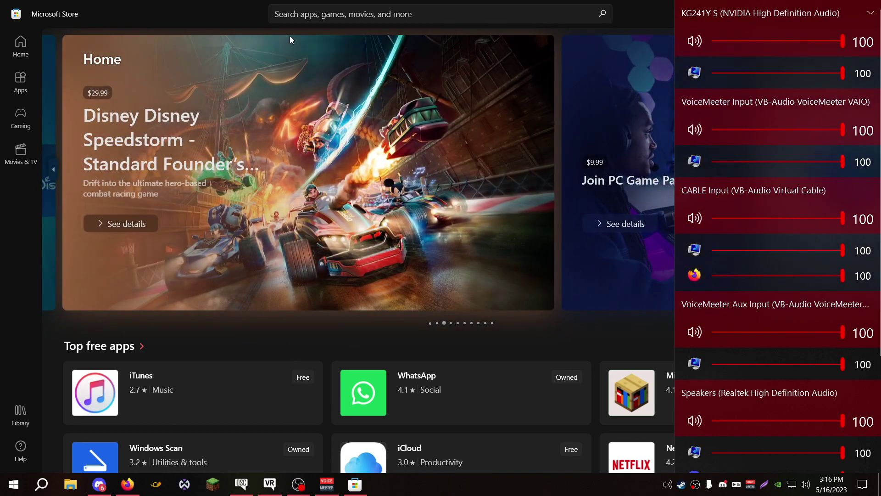
- Search the Store for 'eartr' and open the EarTrumpet app page
{"action": "left_click", "coordinate": [318, 15]}
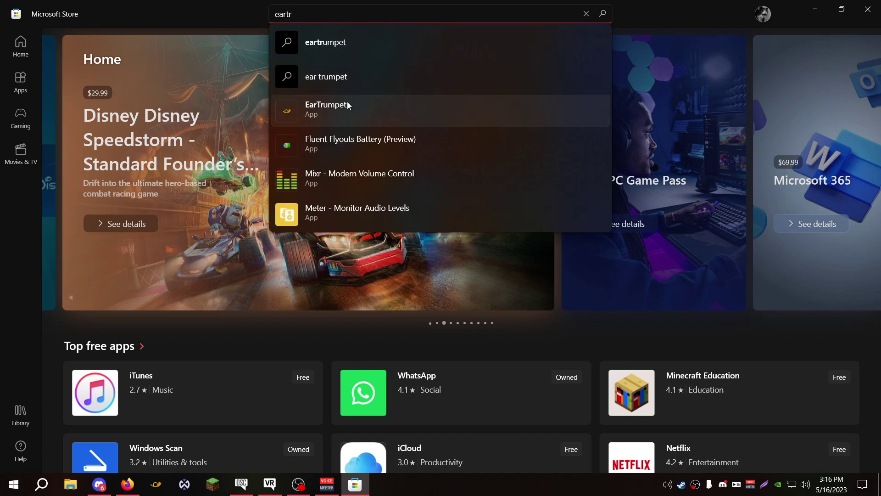
{"action": "left_click", "coordinate": [347, 101]}
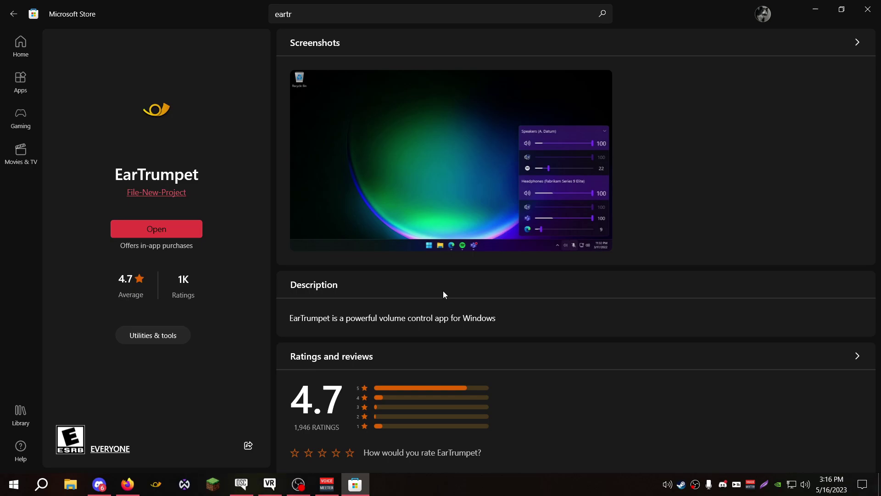
- Open the EarTrumpet volume mixer twice, then bring Voicemeeter Banana back up
{"action": "left_click", "coordinate": [673, 475]}
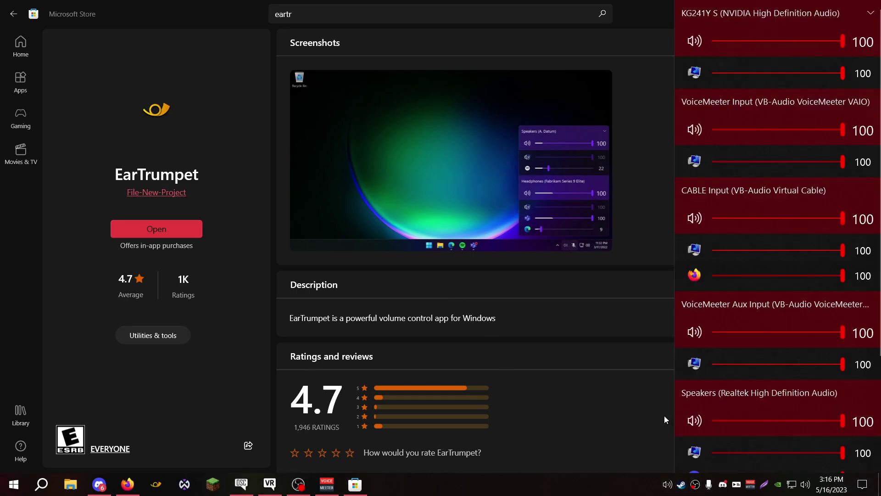
{"action": "scroll", "coordinate": [664, 415], "scroll_direction": "down", "scroll_amount": 5}
{"action": "scroll", "coordinate": [343, 458], "scroll_direction": "up", "scroll_amount": 5}
{"action": "key", "text": "Escape"}
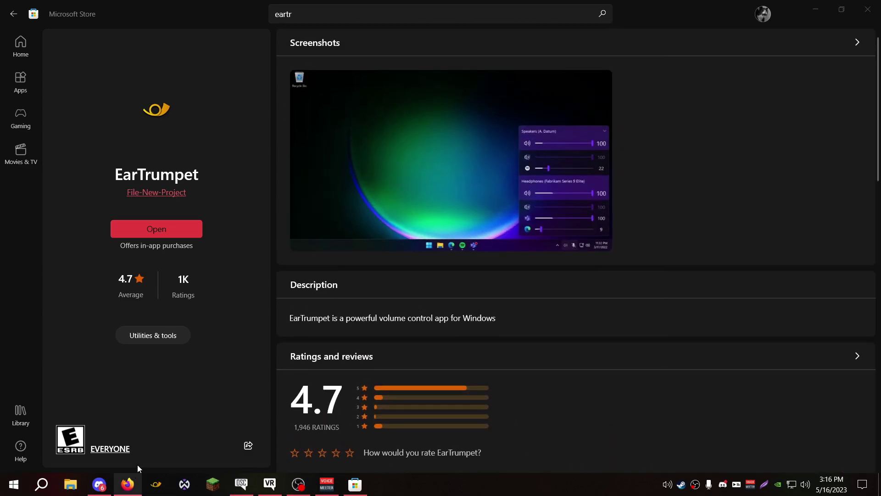
{"action": "left_click", "coordinate": [672, 485]}
{"action": "scroll", "coordinate": [684, 408], "scroll_direction": "down", "scroll_amount": 3}
{"action": "scroll", "coordinate": [684, 408], "scroll_direction": "up", "scroll_amount": 3}
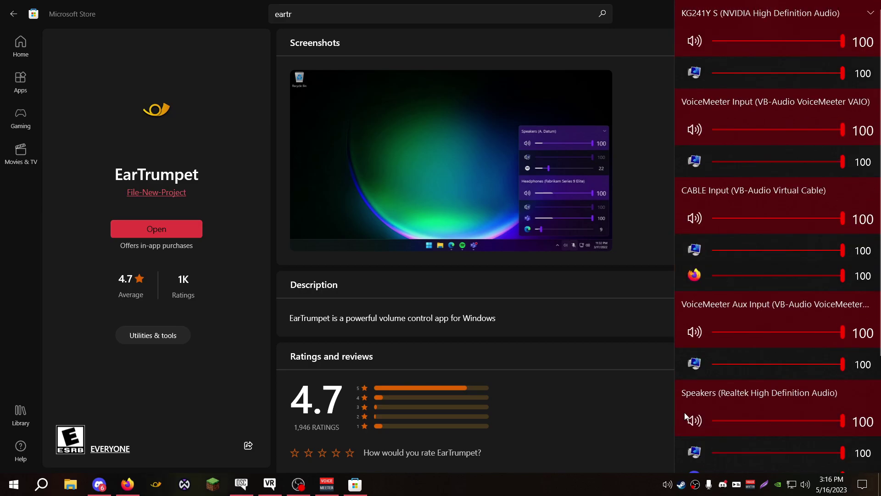
{"action": "left_click", "coordinate": [327, 485]}
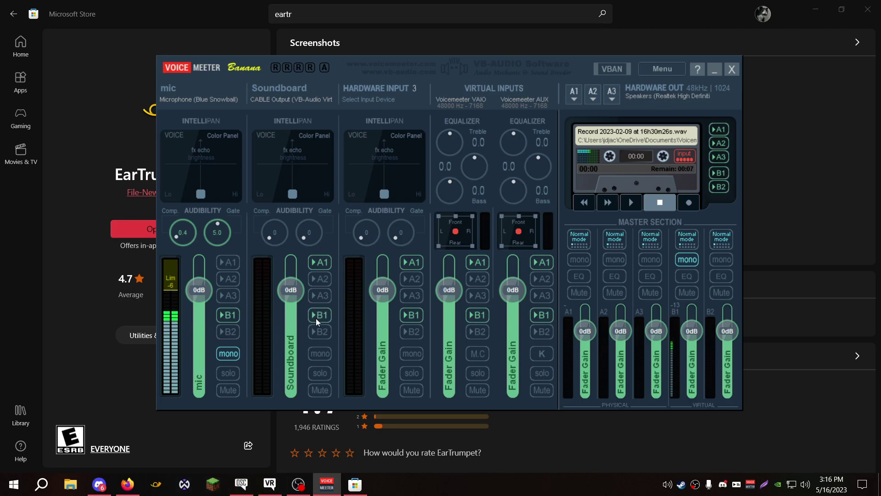
- Confirm Firefox still outputs to CABLE Input in EarTrumpet, then close Microsoft Store
{"action": "left_click", "coordinate": [201, 15]}
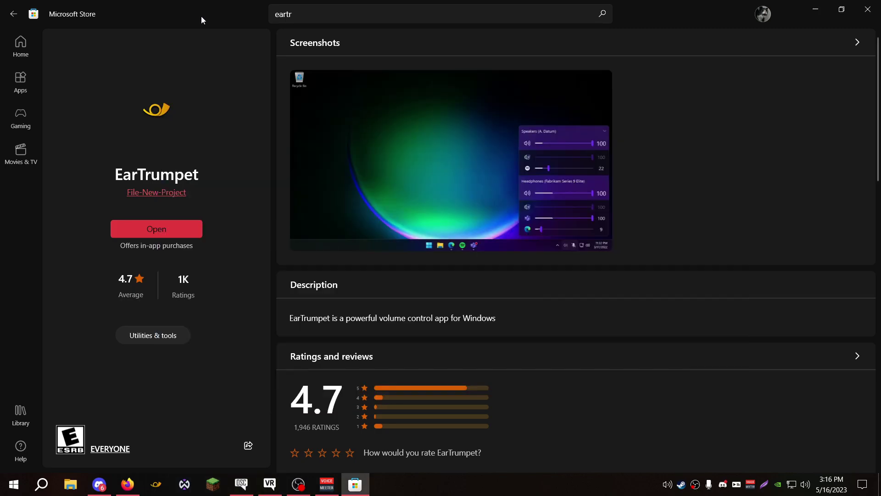
{"action": "left_click", "coordinate": [669, 486]}
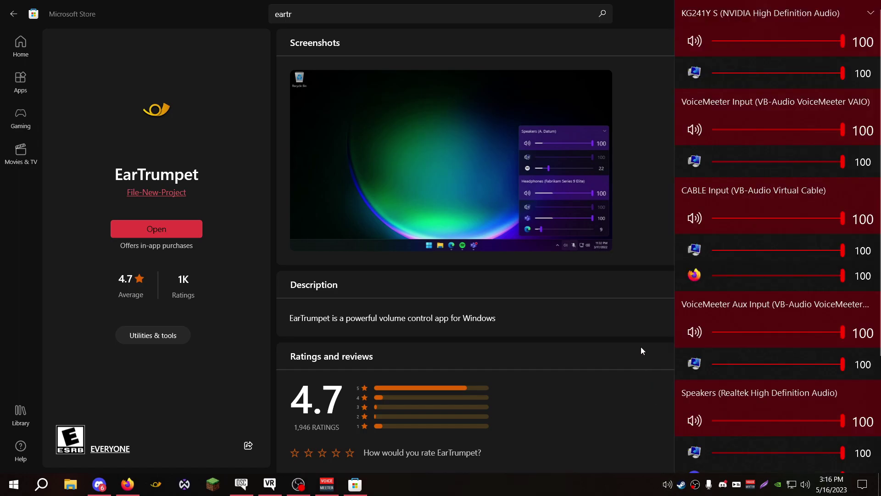
{"action": "left_click", "coordinate": [701, 271]}
{"action": "left_click", "coordinate": [843, 247]}
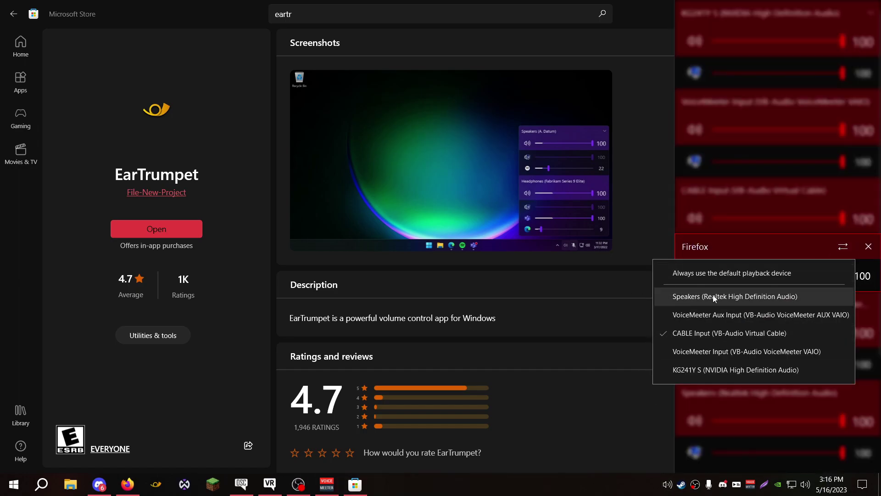
{"action": "left_click", "coordinate": [610, 388]}
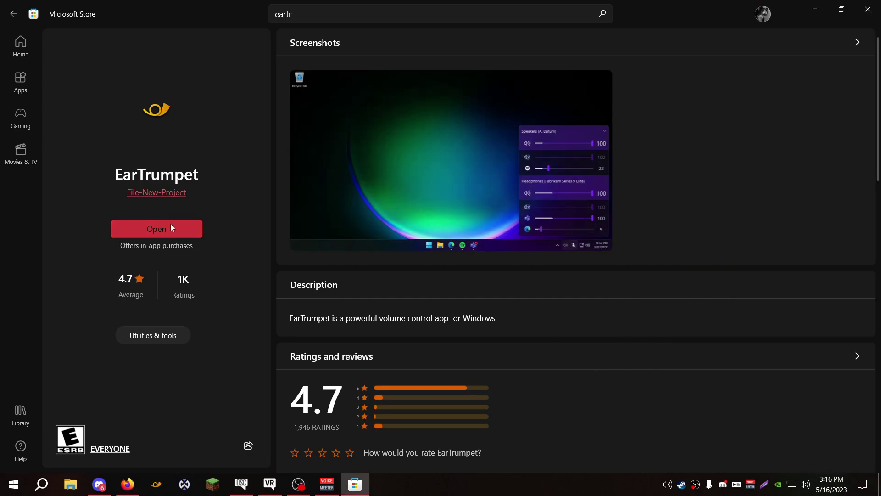
{"action": "left_click", "coordinate": [867, 9]}
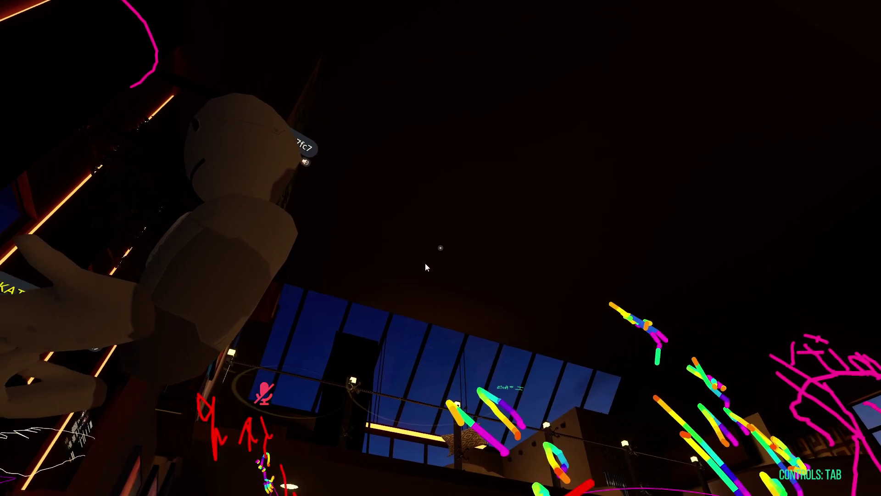
- Bring VRCOSC forward and open its Modules list to confirm Media and Clock are enabled
{"action": "key", "text": "super"}
{"action": "left_click", "coordinate": [241, 484]}
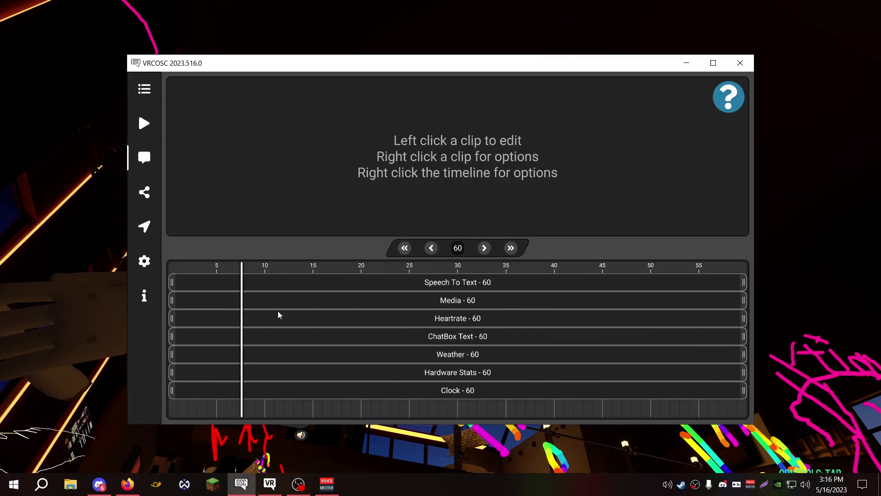
{"action": "left_click", "coordinate": [216, 439]}
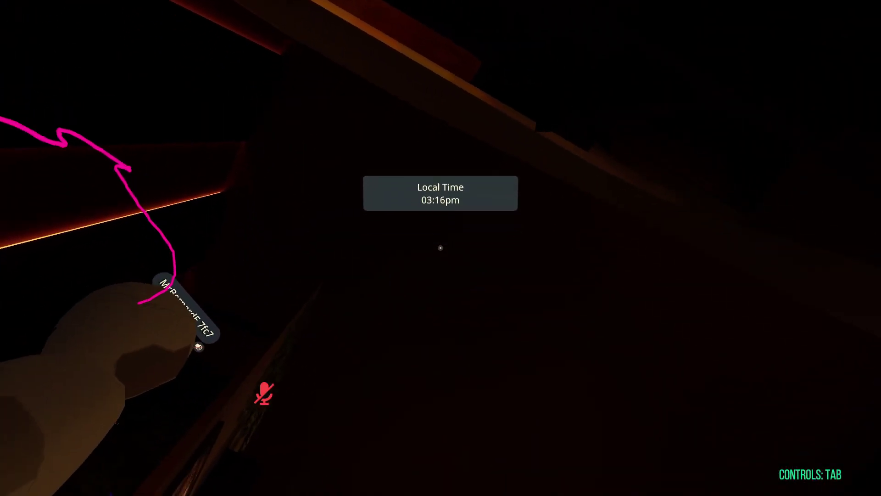
{"action": "key", "text": "super"}
{"action": "left_click", "coordinate": [241, 484]}
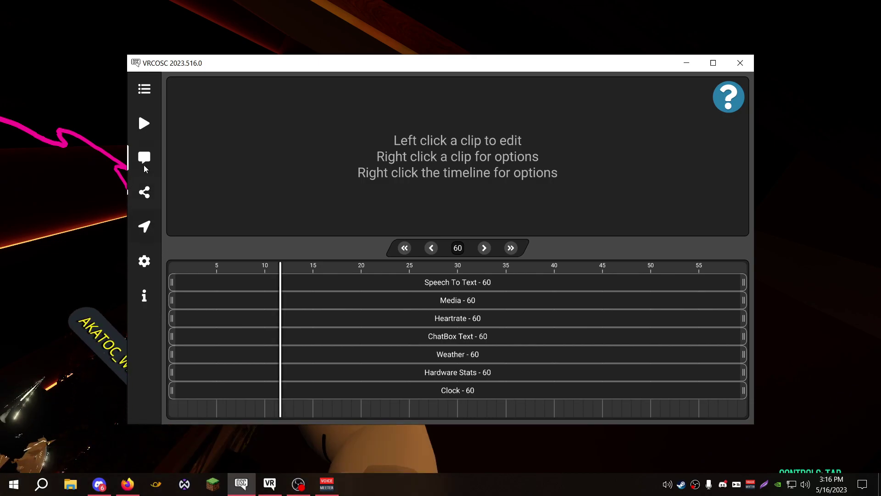
{"action": "left_click", "coordinate": [144, 123]}
{"action": "left_click", "coordinate": [144, 88]}
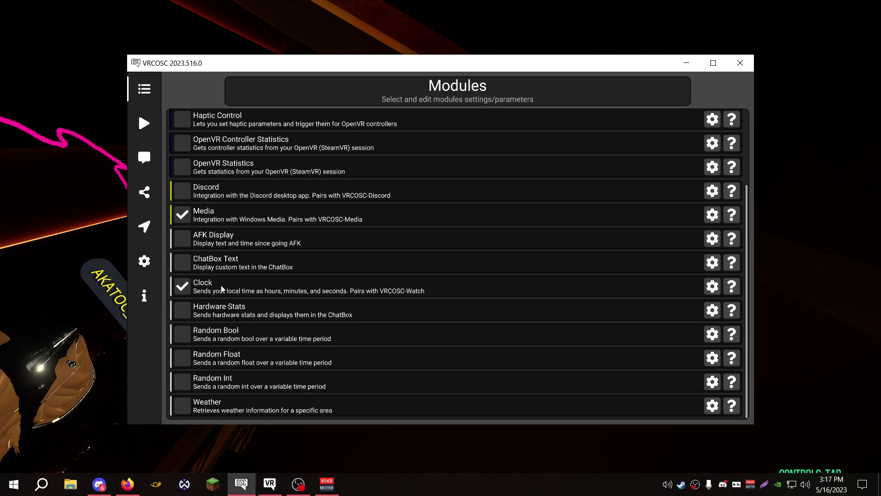
- Play the YouTube video in Firefox, then return to the full-screen VRChat view
{"action": "left_click_drag", "start_coordinate": [324, 64], "coordinate": [345, 181]}
{"action": "left_click_drag", "start_coordinate": [263, 193], "coordinate": [279, 114]}
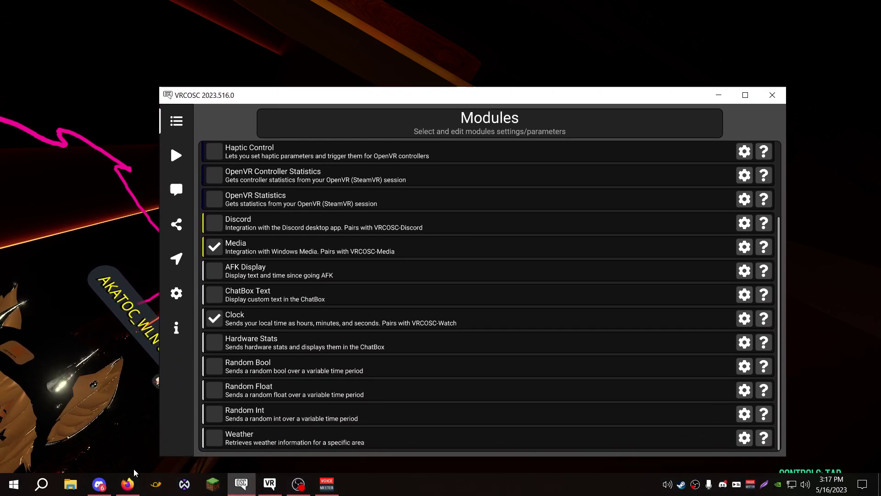
{"action": "key", "text": "alt+Tab"}
{"action": "key", "text": "space"}
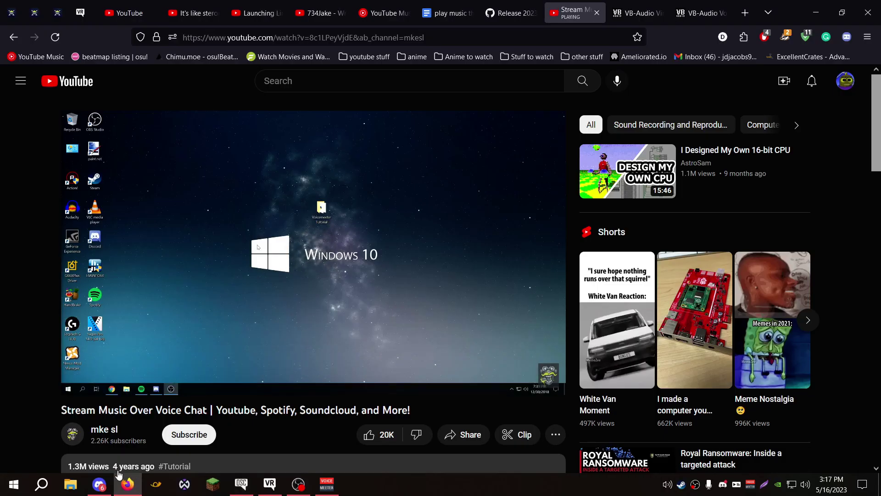
{"action": "key", "text": "alt+Tab"}
{"action": "key", "text": "alt+Tab"}
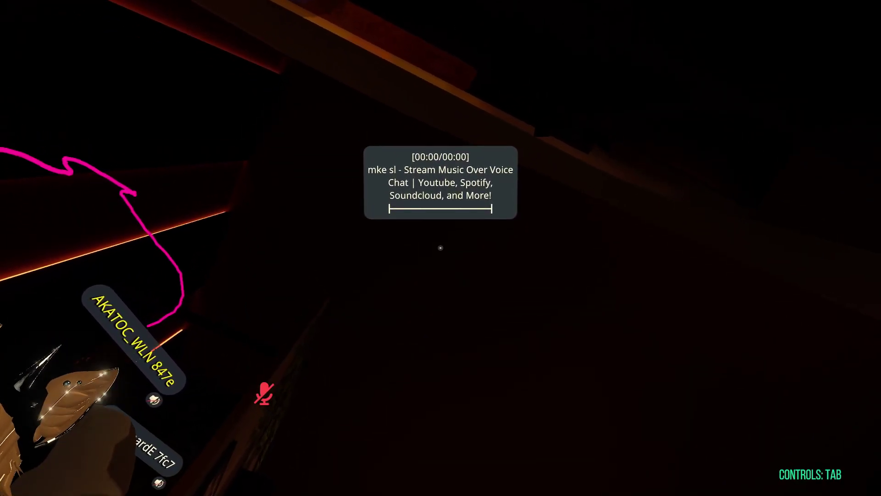
{"action": "key", "text": "super"}
{"action": "key", "text": "super"}
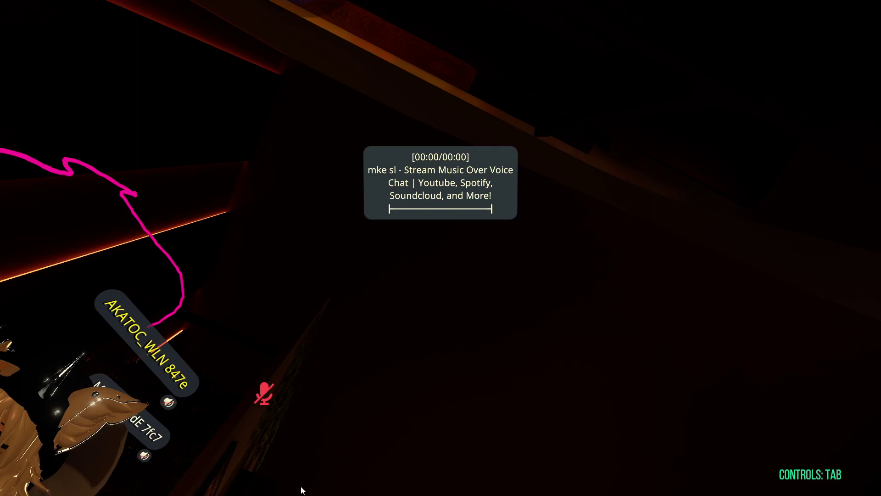
{"action": "key", "text": "super"}
- In Firefox, cycle through the VB-Audio Cable, YouTube, VRCOSC GitHub, Google Docs and Voicemeeter tabs
{"action": "left_click", "coordinate": [128, 485]}
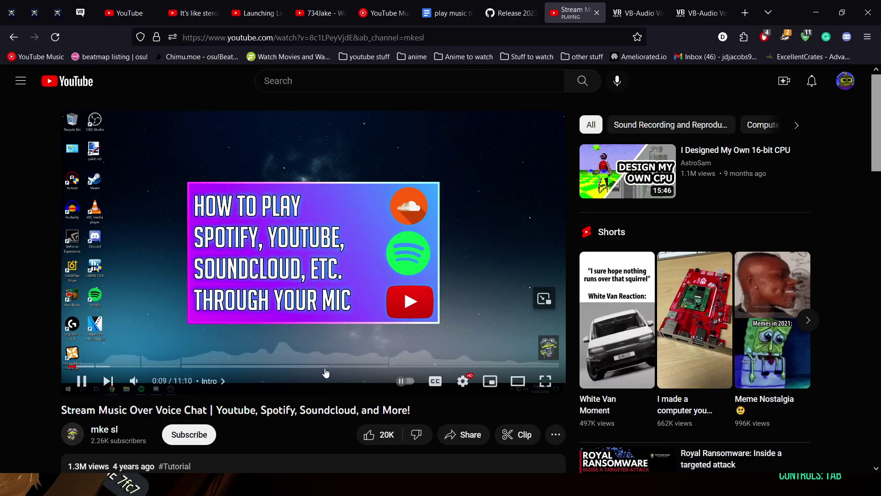
{"action": "left_click", "coordinate": [611, 5]}
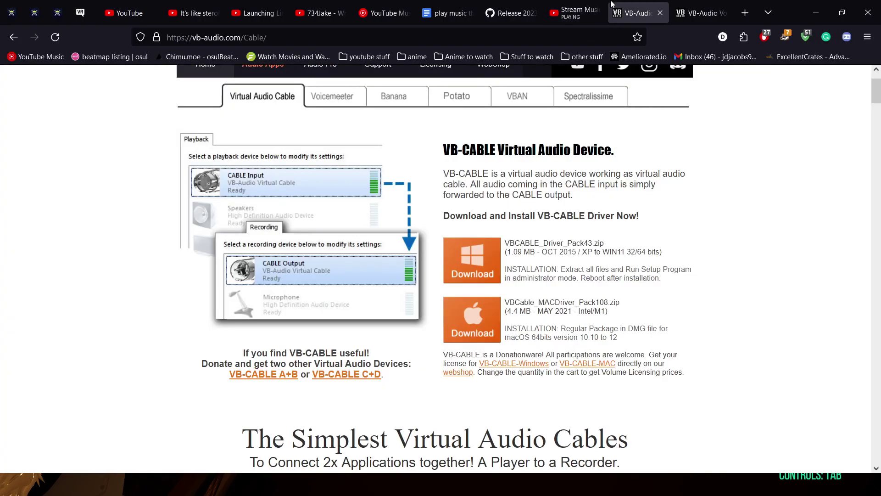
{"action": "left_click", "coordinate": [576, 7]}
{"action": "left_click", "coordinate": [514, 4]}
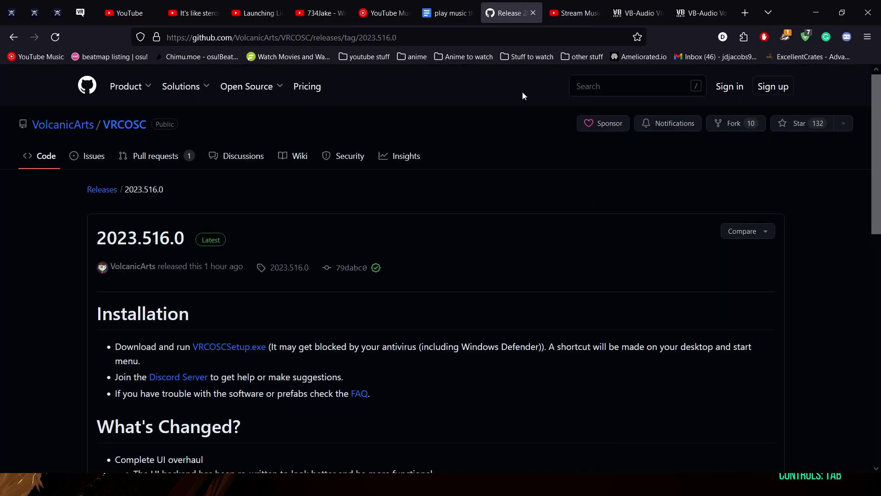
{"action": "left_click", "coordinate": [434, 13]}
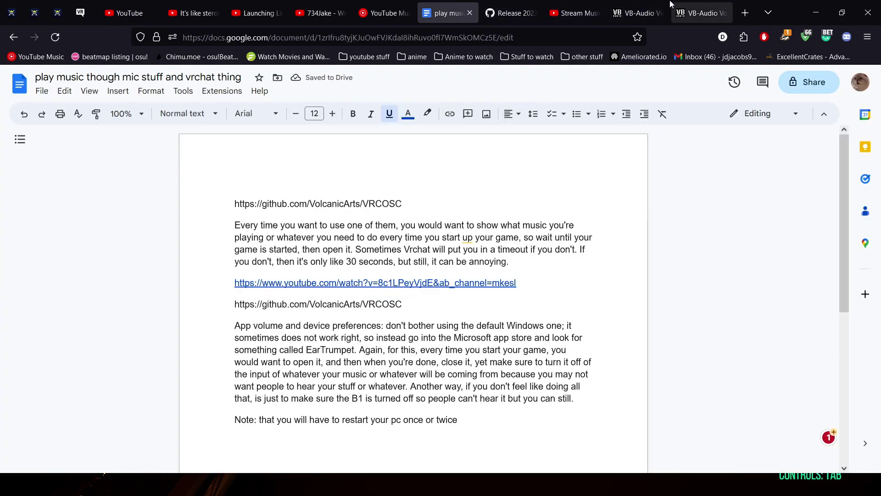
{"action": "left_click", "coordinate": [651, 5]}
{"action": "left_click", "coordinate": [677, 4]}
{"action": "left_click", "coordinate": [647, 4]}
{"action": "left_click", "coordinate": [574, 6]}
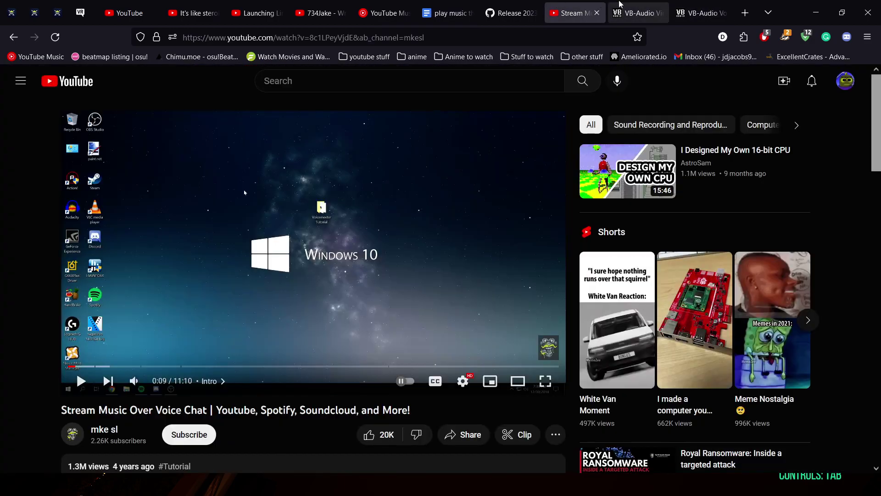
- Flip through the tabs again, then expand the YouTube tutorial's description to view its chapters
{"action": "left_click", "coordinate": [510, 13]}
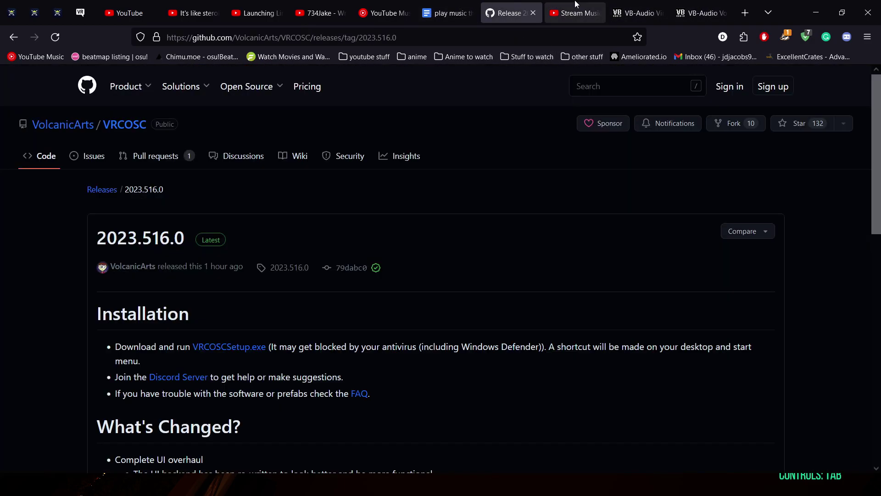
{"action": "left_click", "coordinate": [642, 6]}
{"action": "left_click", "coordinate": [702, 6]}
{"action": "left_click", "coordinate": [574, 6]}
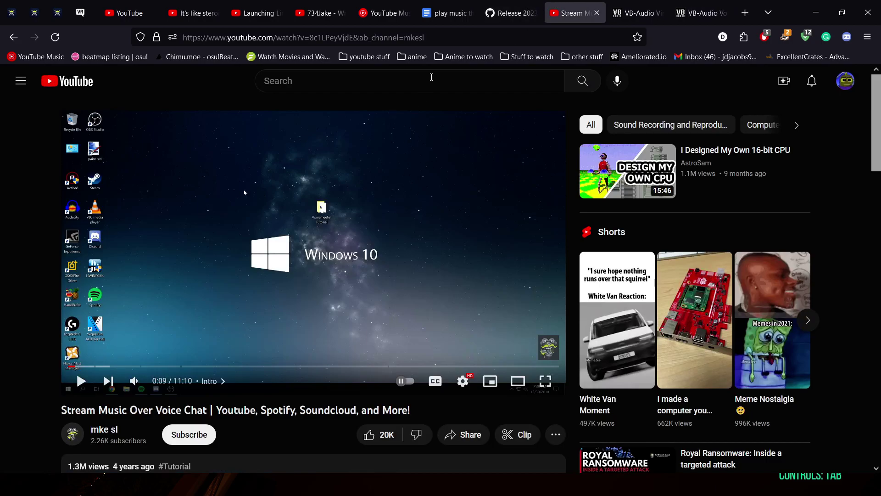
{"action": "left_click", "coordinate": [510, 13]}
{"action": "left_click", "coordinate": [447, 12]}
{"action": "left_click", "coordinate": [573, 13]}
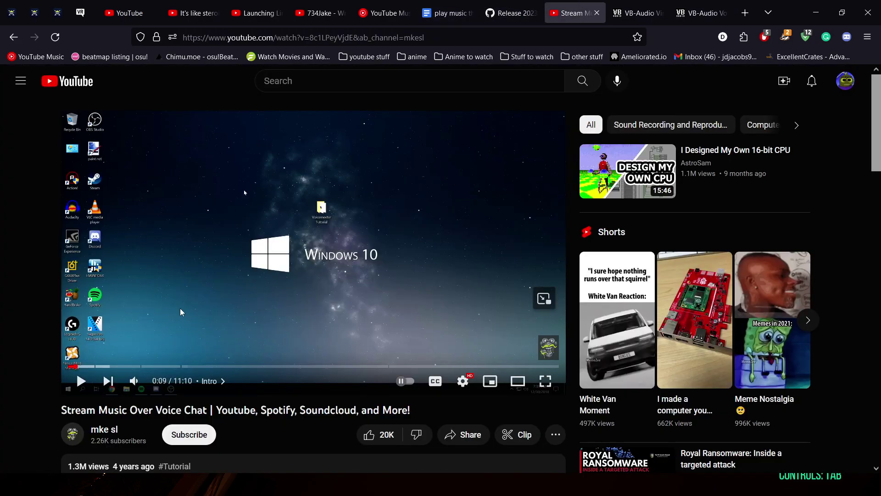
{"action": "scroll", "coordinate": [181, 312], "scroll_direction": "down", "scroll_amount": 7}
{"action": "left_click", "coordinate": [91, 197]}
{"action": "scroll", "coordinate": [159, 290], "scroll_direction": "down", "scroll_amount": 6}
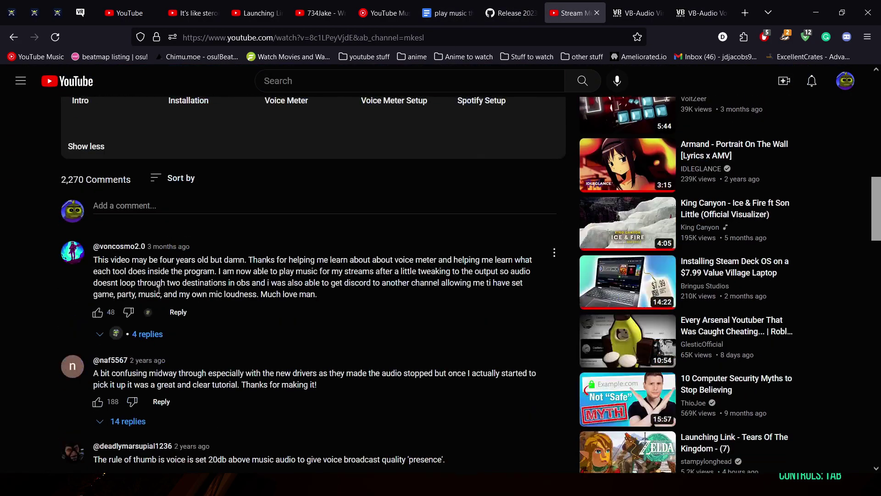
{"action": "scroll", "coordinate": [158, 290], "scroll_direction": "up", "scroll_amount": 12}
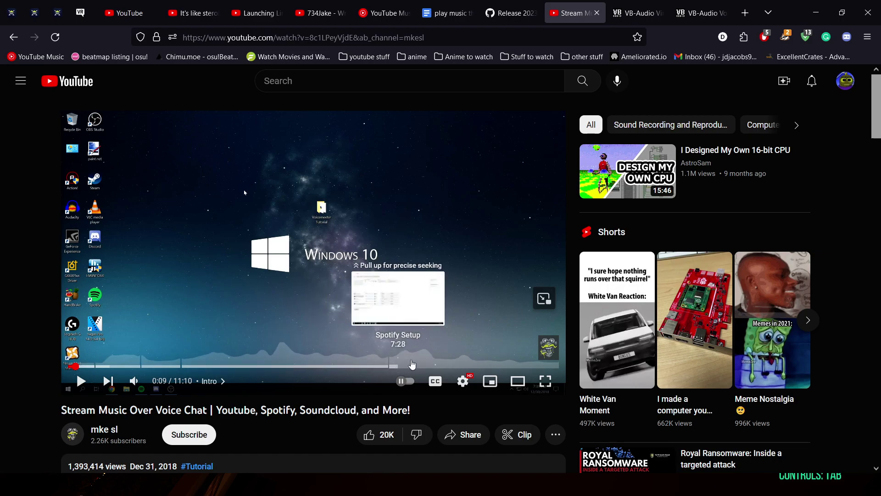
- Pass through the VB-Audio and VRCOSC GitHub tabs to land on the Google Docs notes
{"action": "left_click", "coordinate": [701, 13]}
{"action": "left_click", "coordinate": [509, 13]}
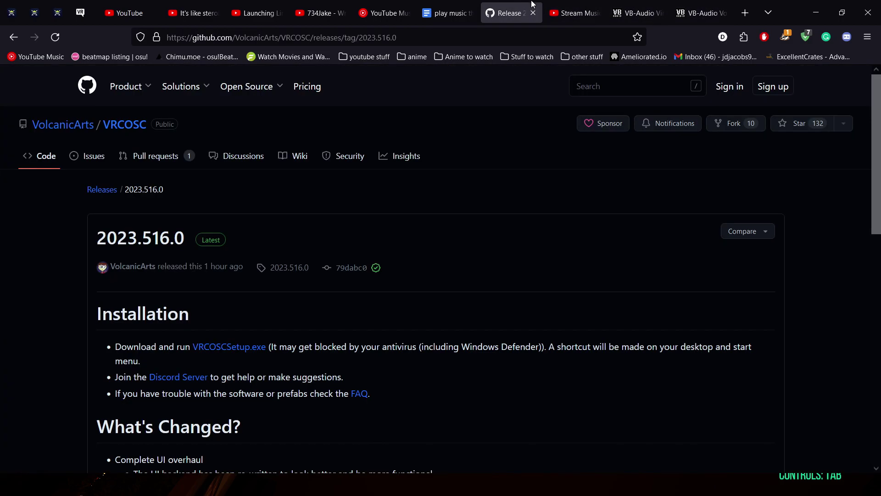
{"action": "left_click", "coordinate": [442, 13]}
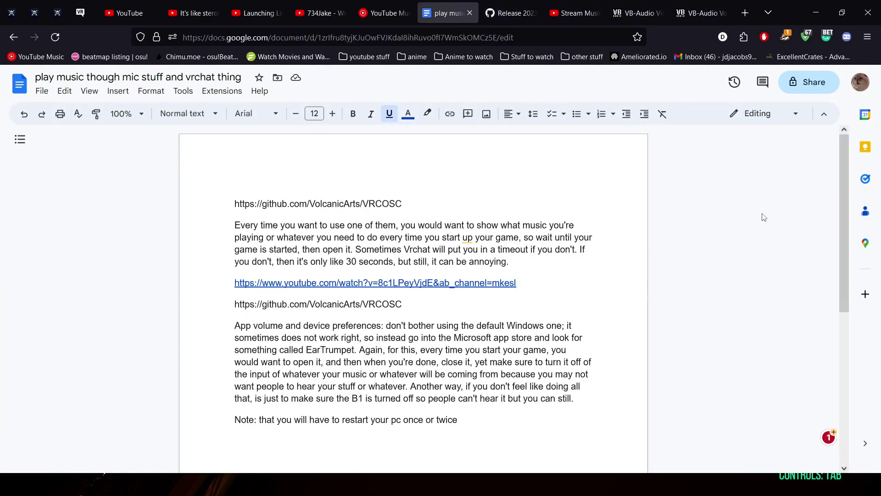